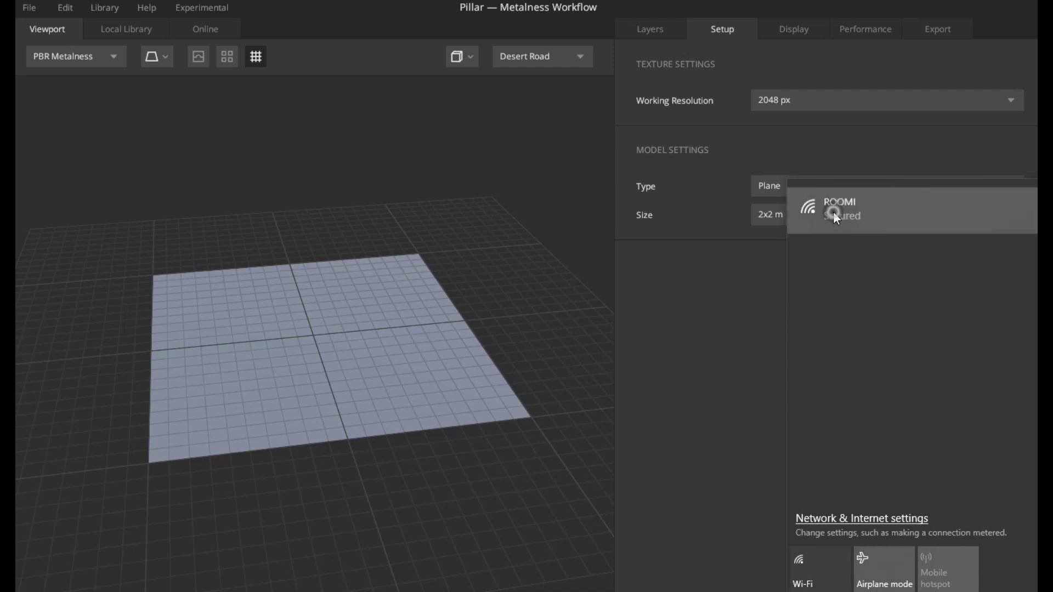
Step: List the preview model types: Plane, 3D Asset, Custom Mesh and Shader Ball
left_click(715, 370)
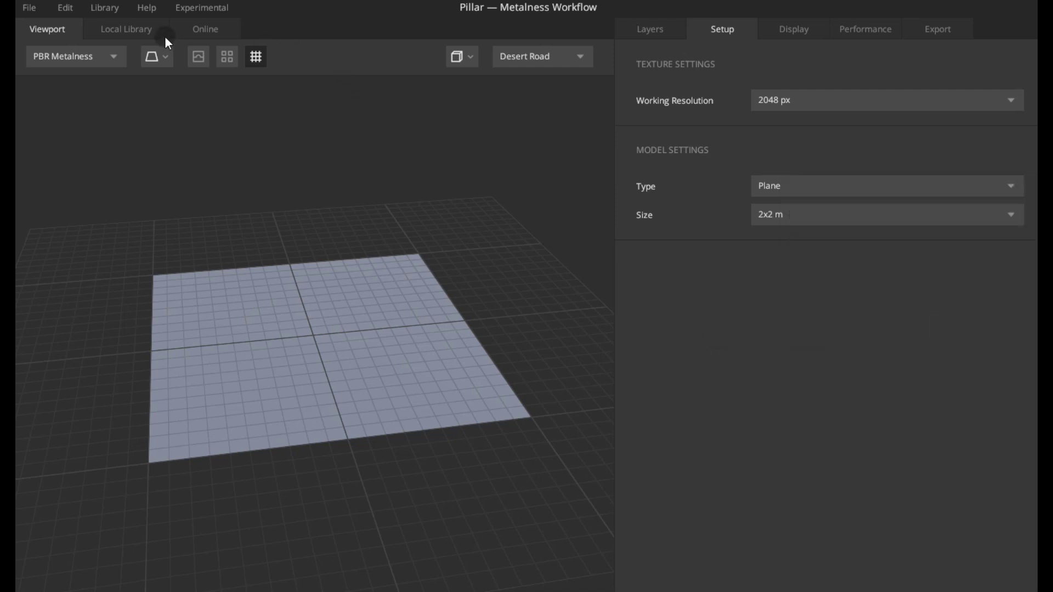
left_click(134, 30)
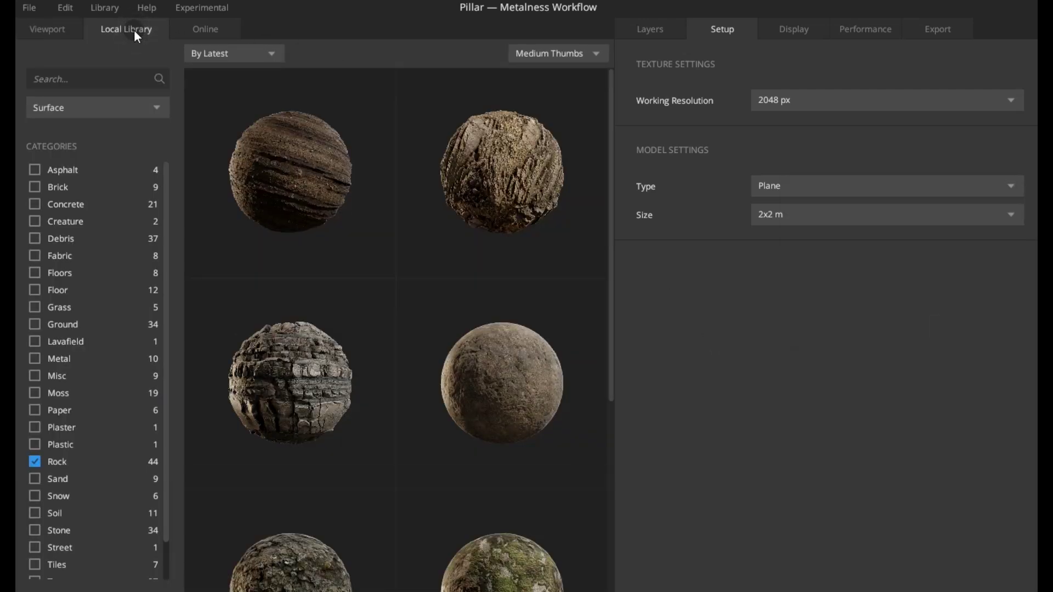
left_click(52, 29)
left_click(784, 181)
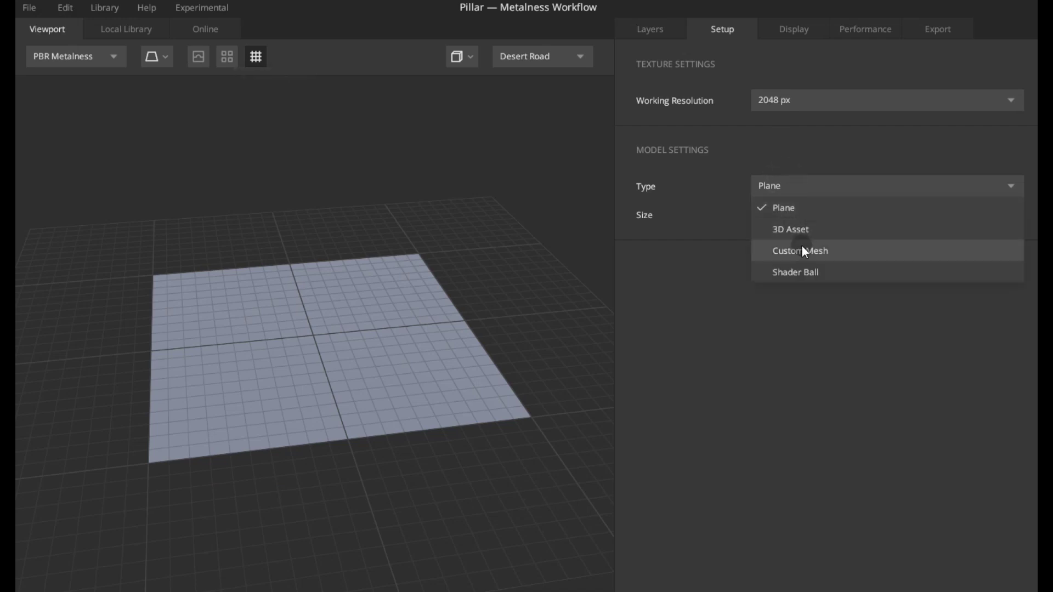
Step: Load SM_Pillar_1.FBX as a custom mesh so the preview shows the pillar
left_click(801, 248)
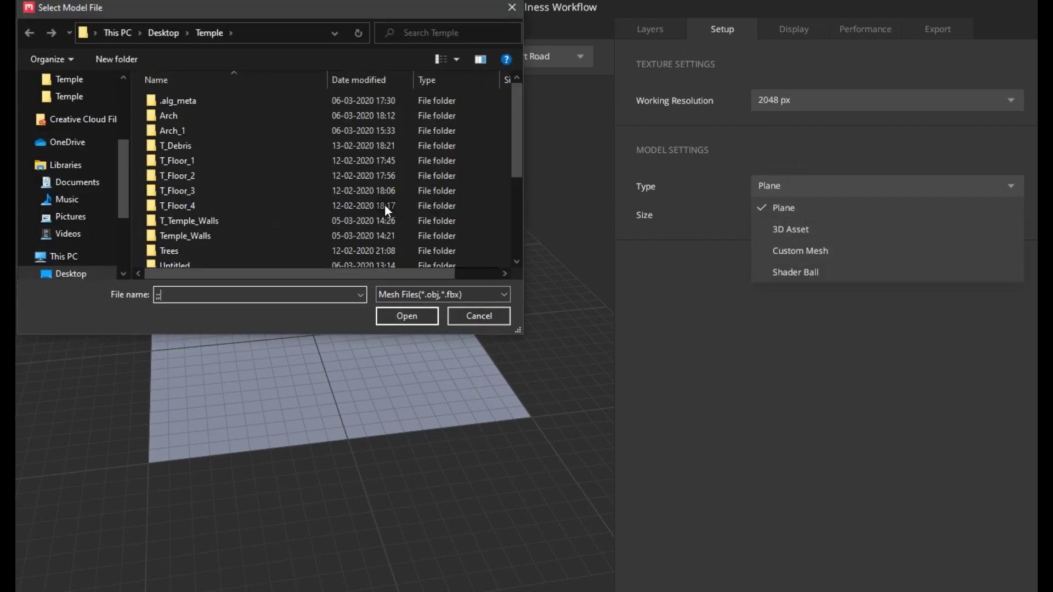
scroll(304, 215, "down", 3)
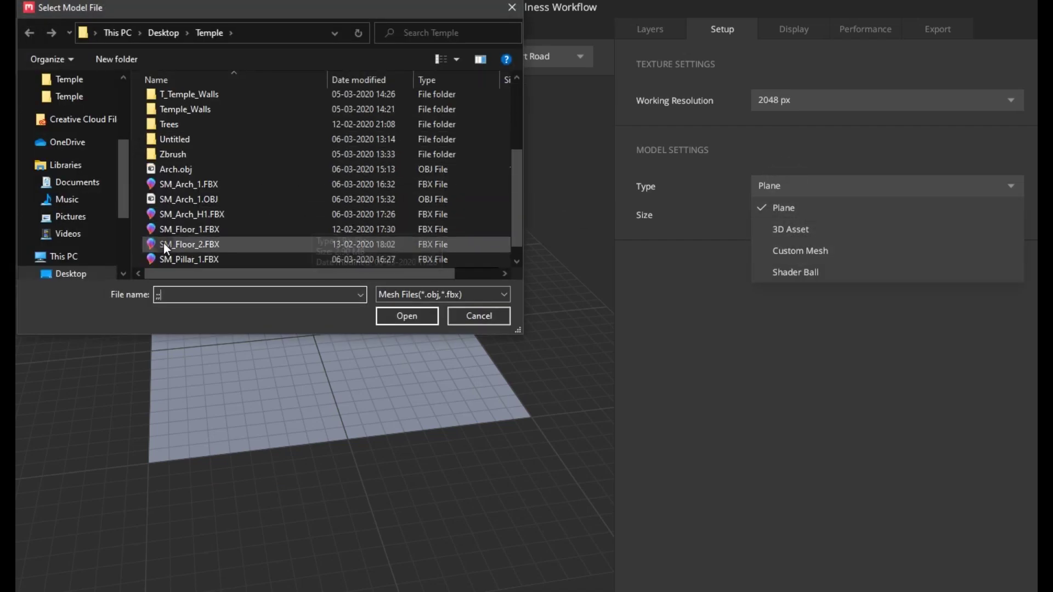
double_click(232, 254)
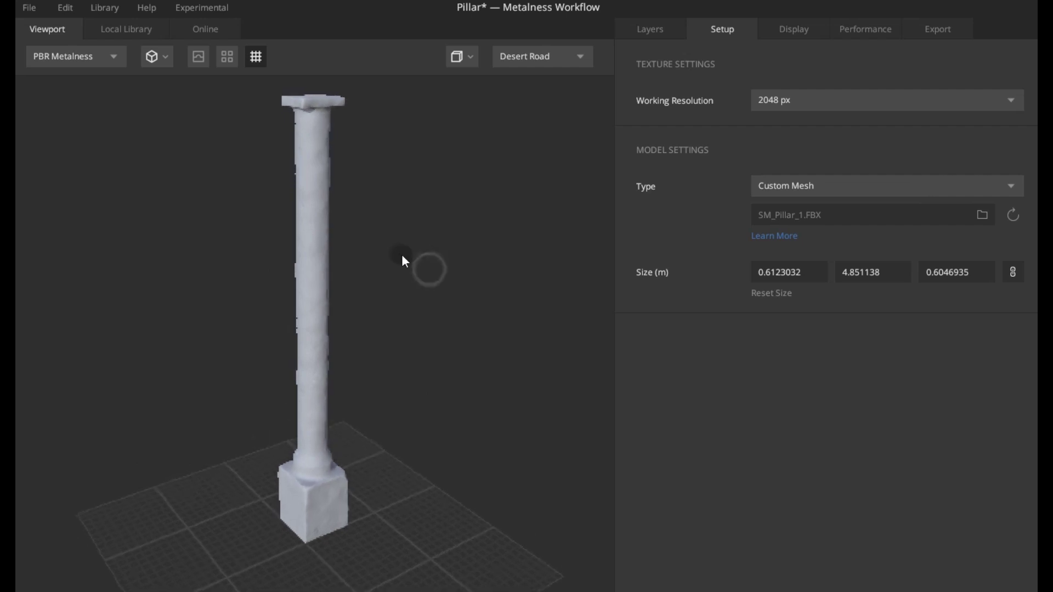
Step: Add Cracked Stone Floor from the local Stone library as a surface layer above BaseLayer
left_click(658, 37)
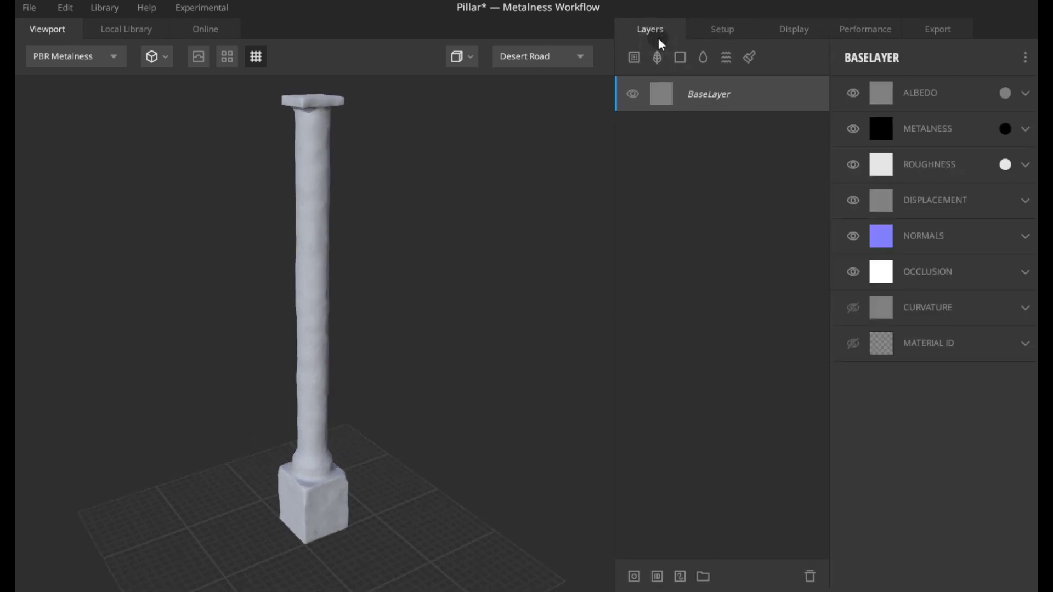
left_click(633, 56)
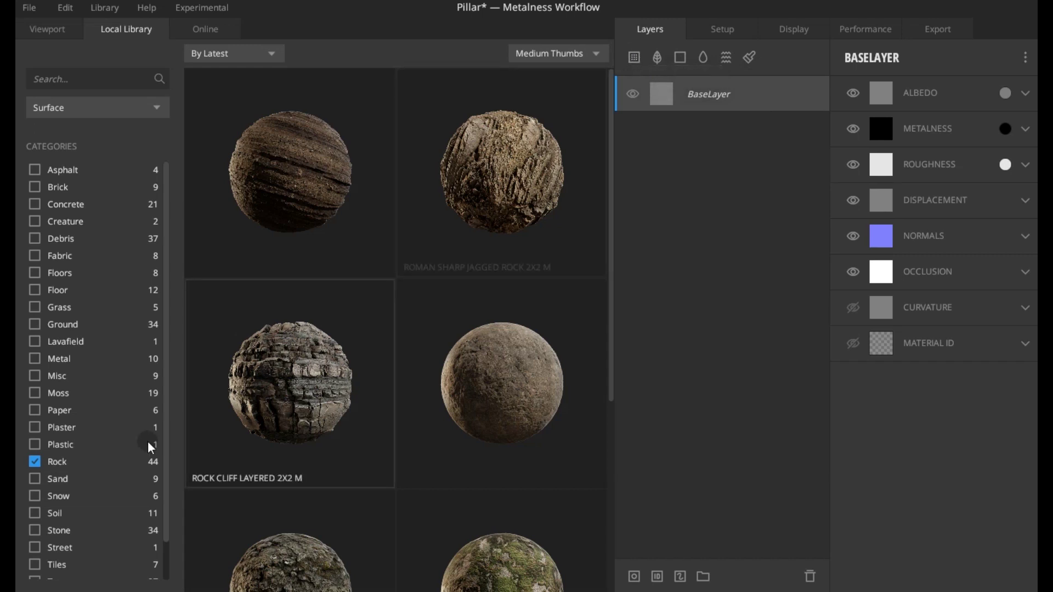
left_click(34, 461)
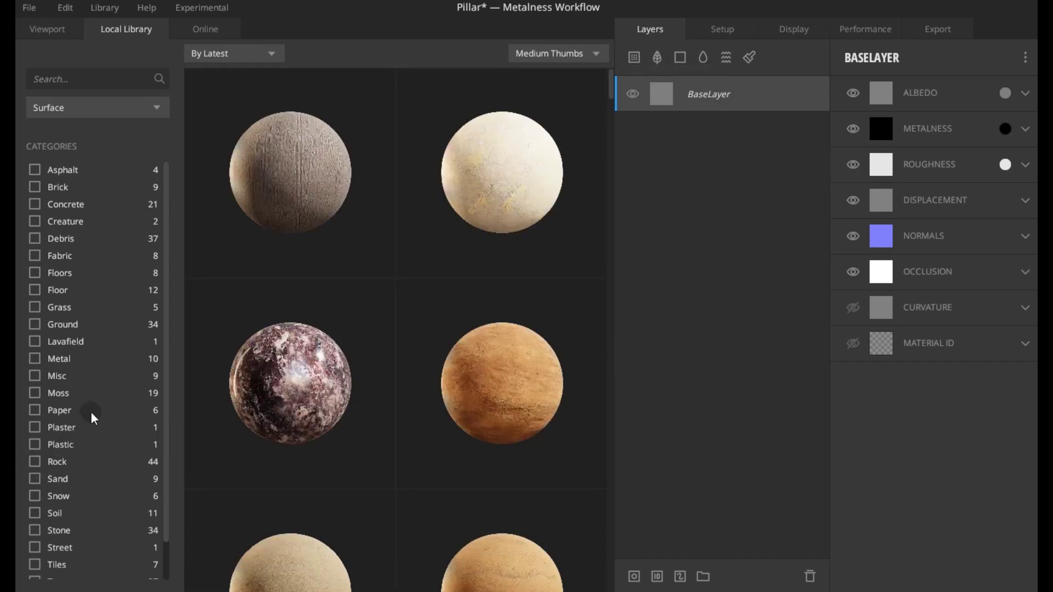
scroll(353, 403, "down", 1)
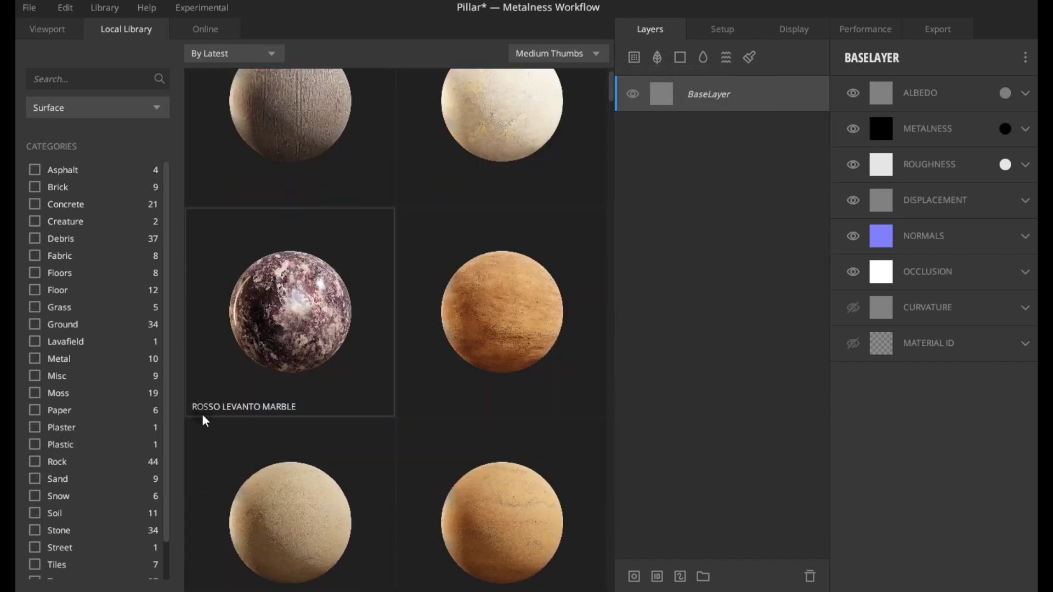
left_click(34, 530)
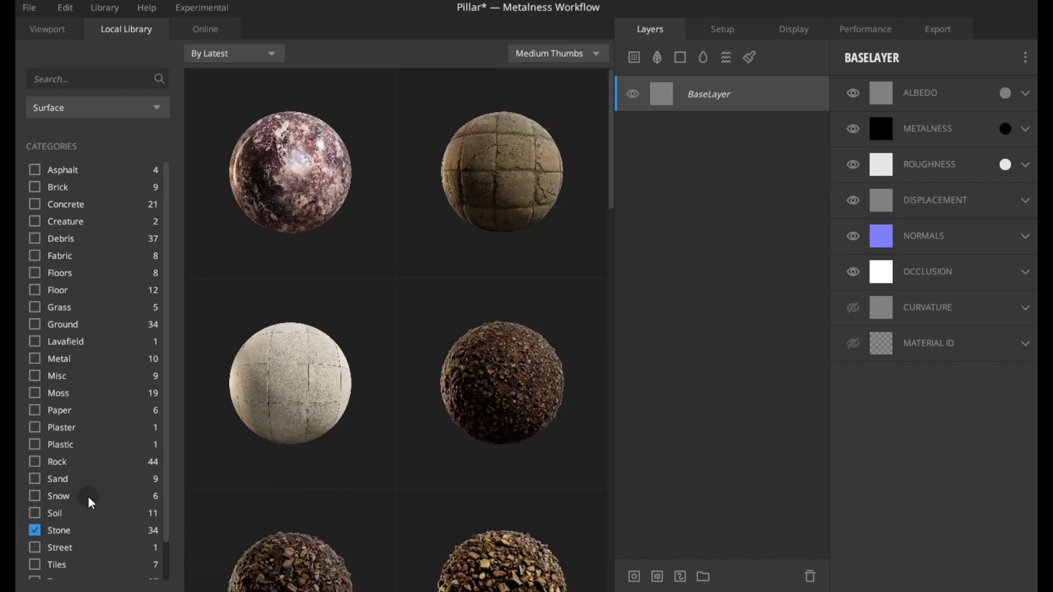
double_click(493, 217)
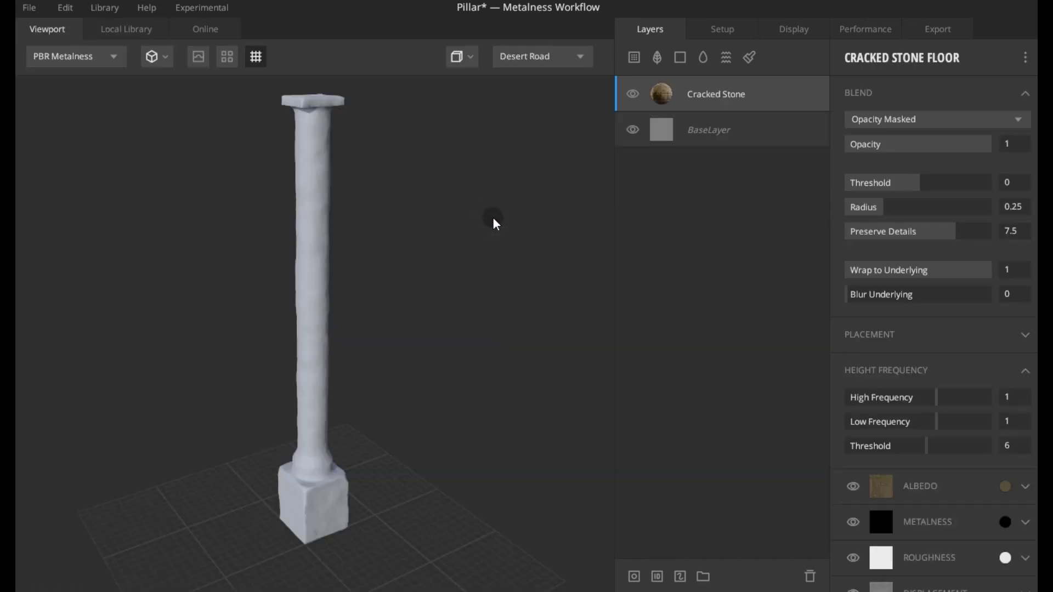
Step: Turn the Cracked Stone layer's Box Projection dial so mossy joints wrap the pillar
scroll(304, 509, "up", 5)
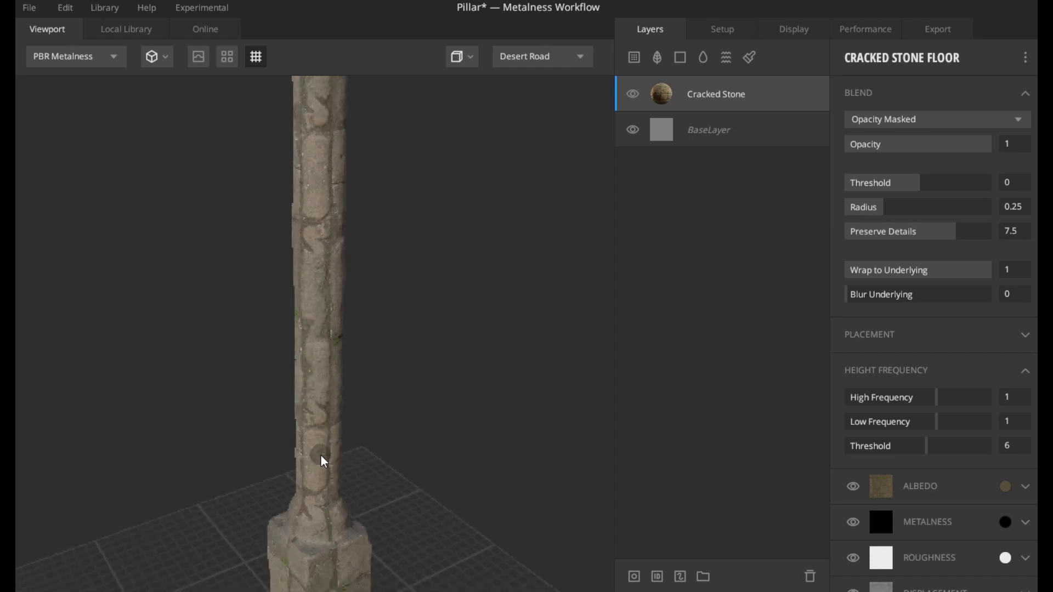
scroll(321, 456, "up", 5)
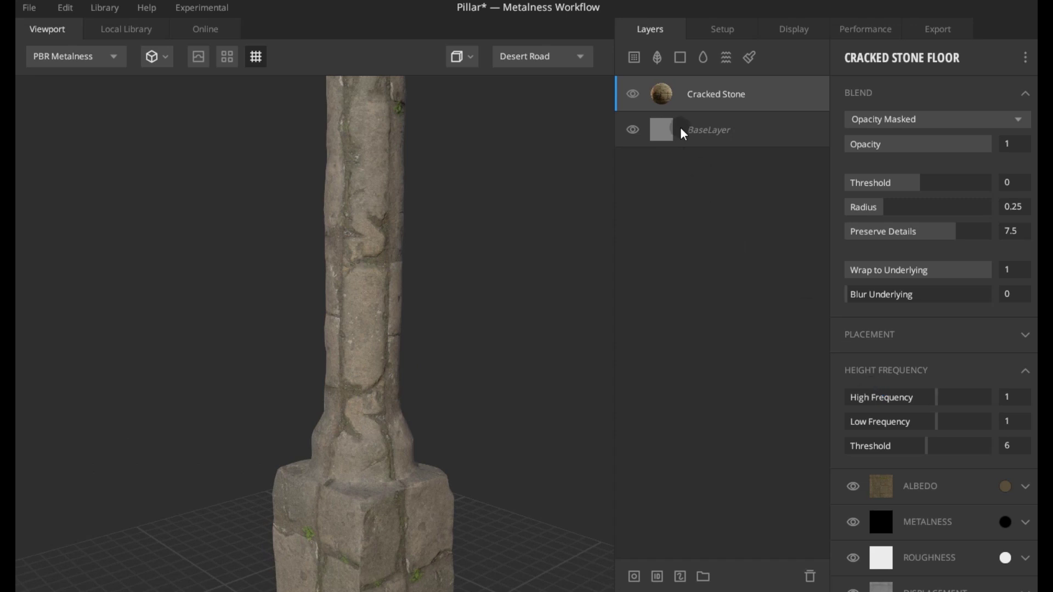
left_click(892, 341)
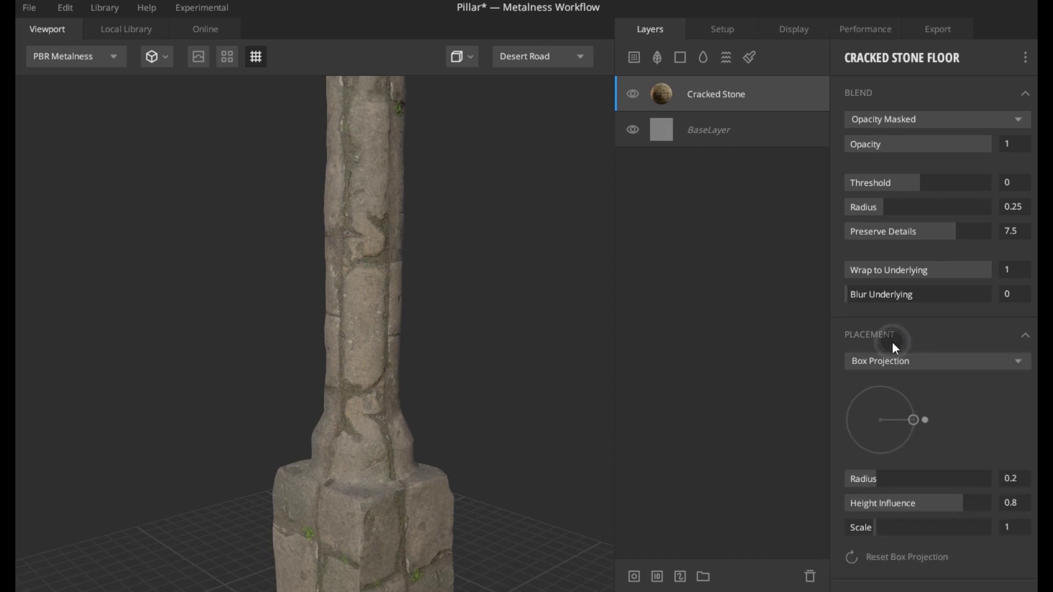
left_click_drag(915, 420, 871, 421)
left_click(261, 412)
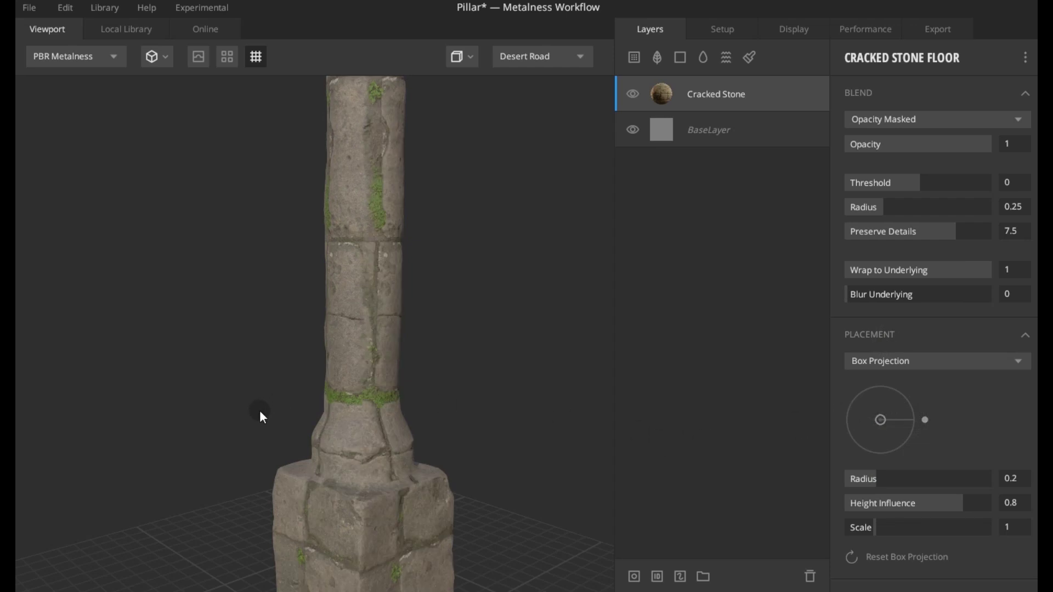
left_click(902, 330)
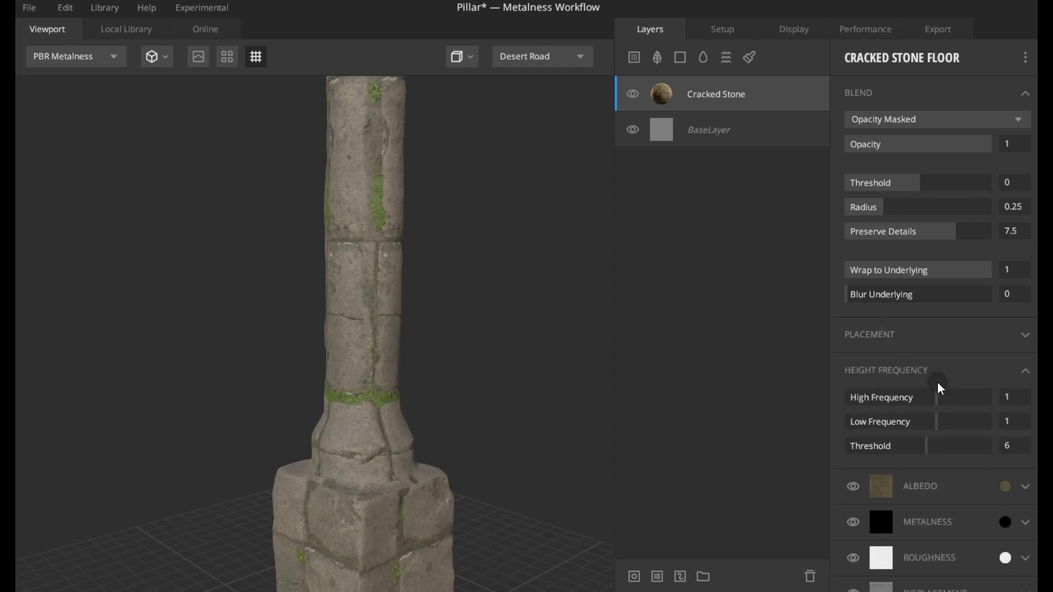
Step: Apply a dark grey 35332F albedo tint to the Cracked Stone layer
left_click(996, 488)
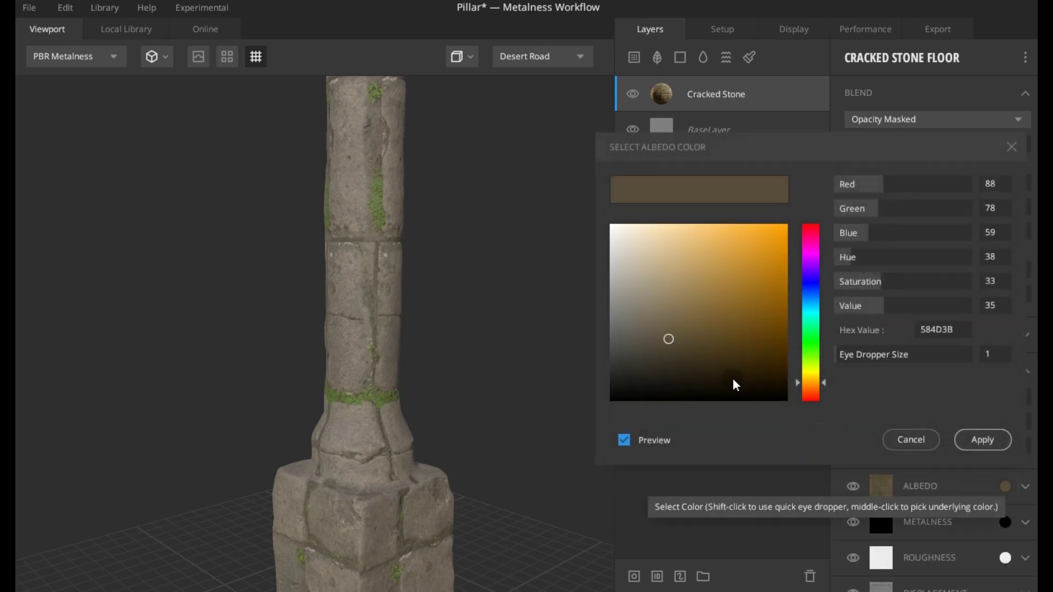
left_click(638, 357)
left_click_drag(637, 359, 631, 366)
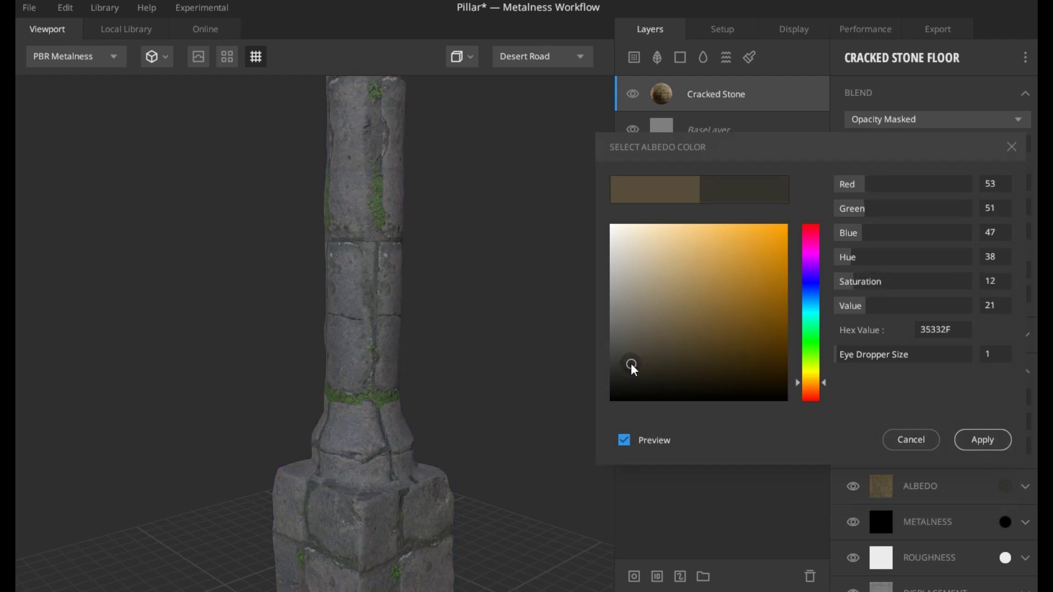
left_click(982, 440)
scroll(378, 513, "up", 3)
scroll(377, 510, "down", 5)
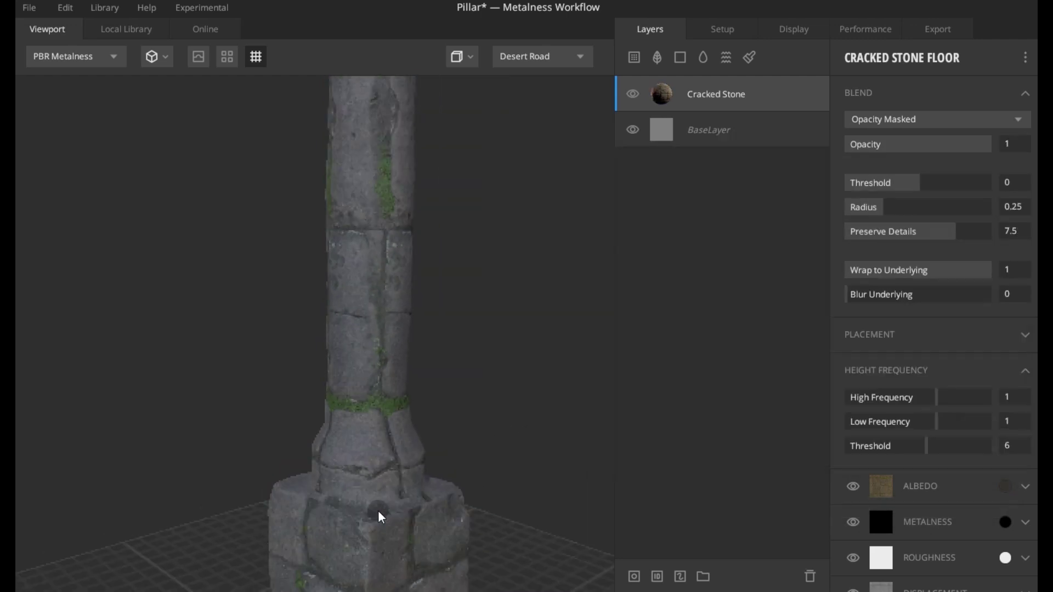
middle_click_drag(469, 365, 462, 458)
left_click(474, 406)
Step: Insert Bunker Concrete Wall from the Concrete library between Cracked Stone and BaseLayer
left_click(722, 133)
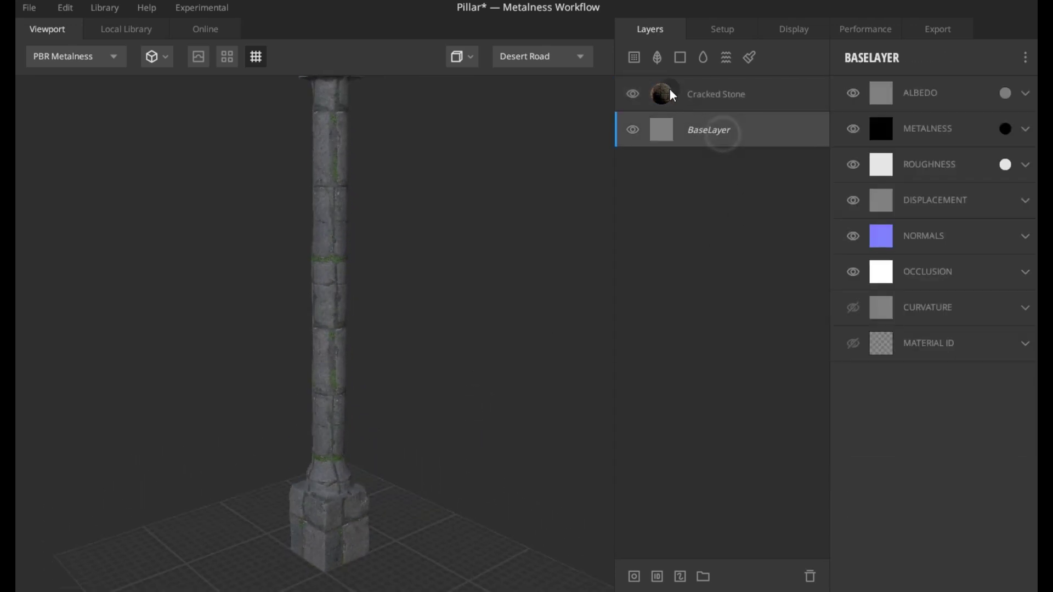
left_click(638, 55)
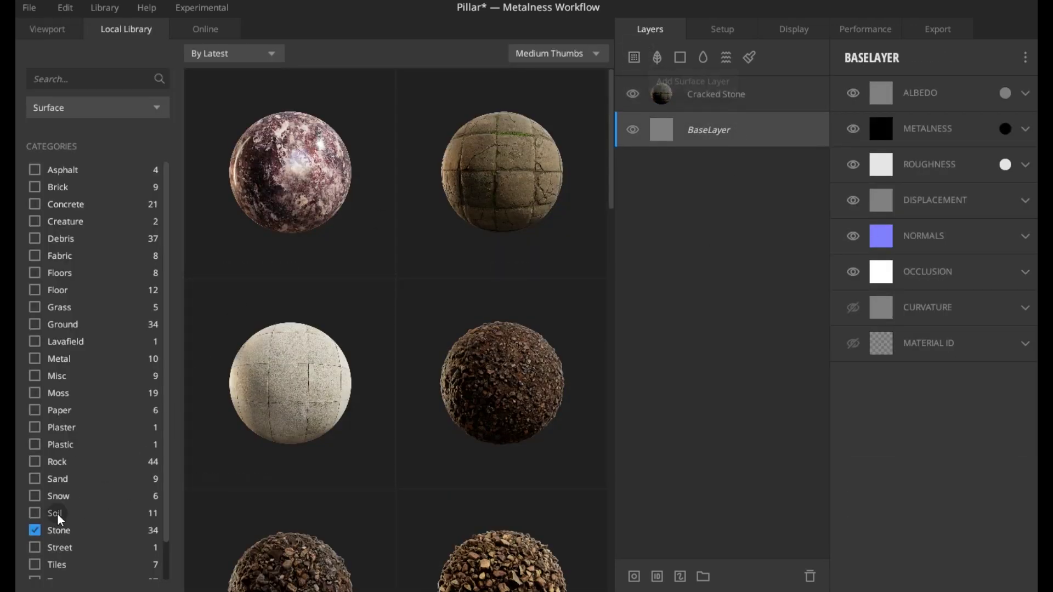
left_click(35, 529)
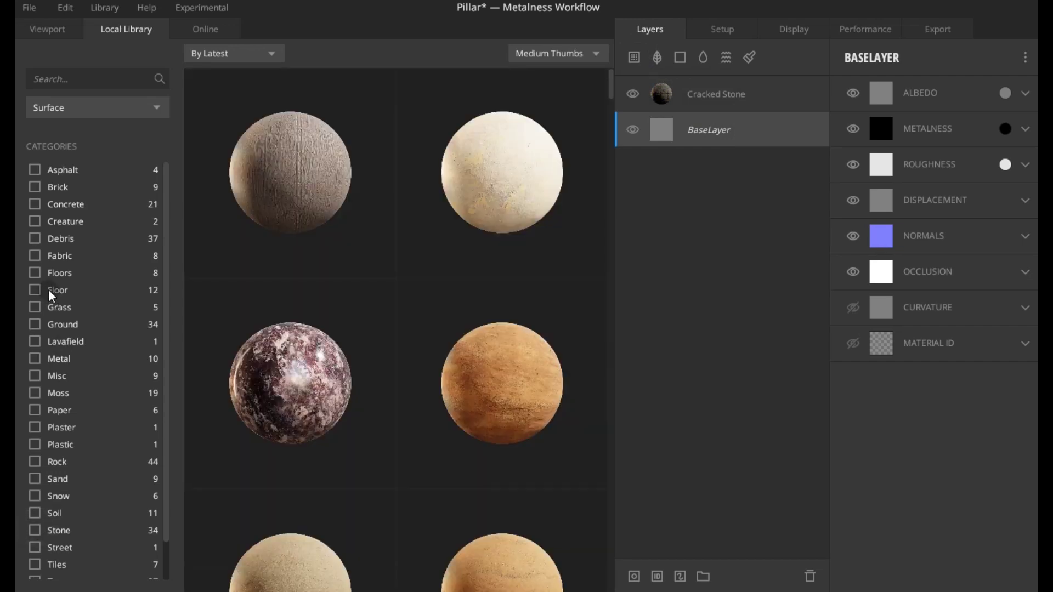
left_click(35, 204)
scroll(524, 429, "down", 1)
left_click(525, 432)
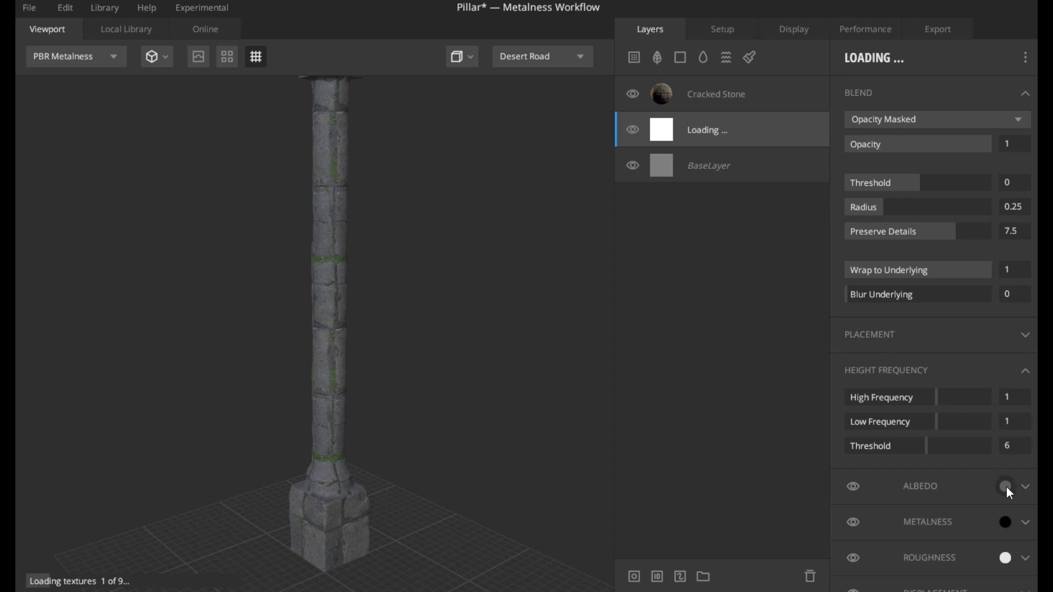
right_click(712, 97)
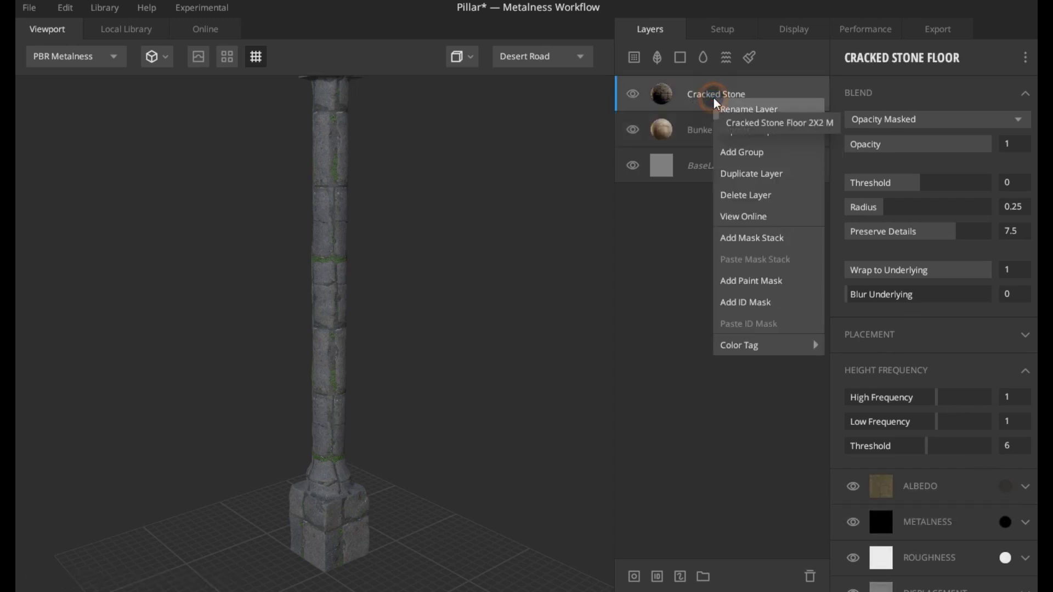
Step: Add a paint mask to Cracked Stone and paint concrete over the base's front edge and face
left_click(682, 577)
left_click(681, 577)
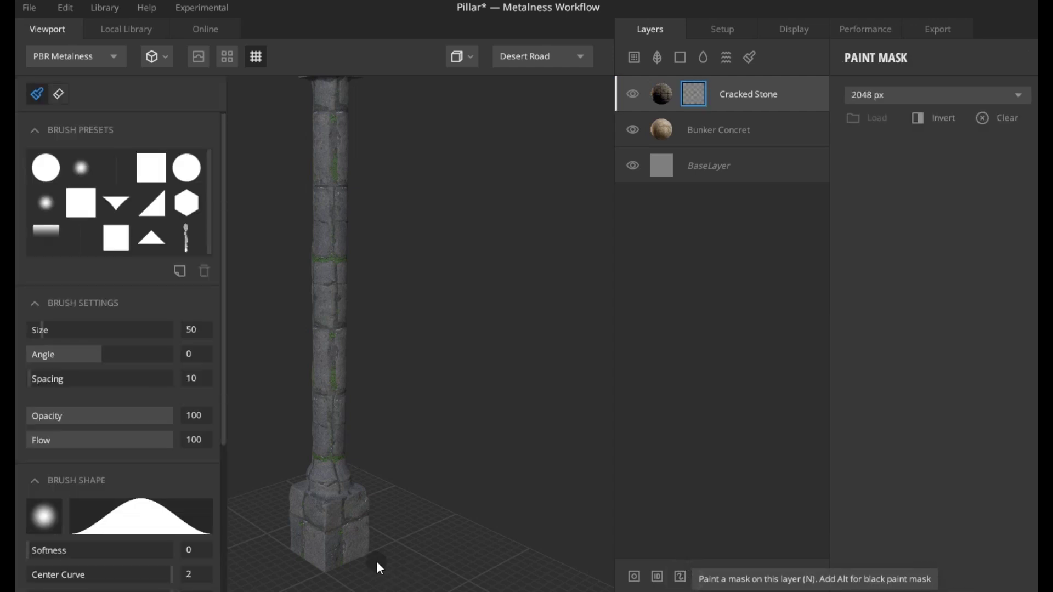
mouse_move(395, 543)
middle_mouse_down()
mouse_move(451, 425)
mouse_move(388, 343)
middle_mouse_up()
scroll(390, 409, "up", 3)
mouse_move(388, 343)
left_mouse_down()
mouse_move(385, 318)
mouse_move(377, 433)
mouse_move(365, 346)
left_mouse_up()
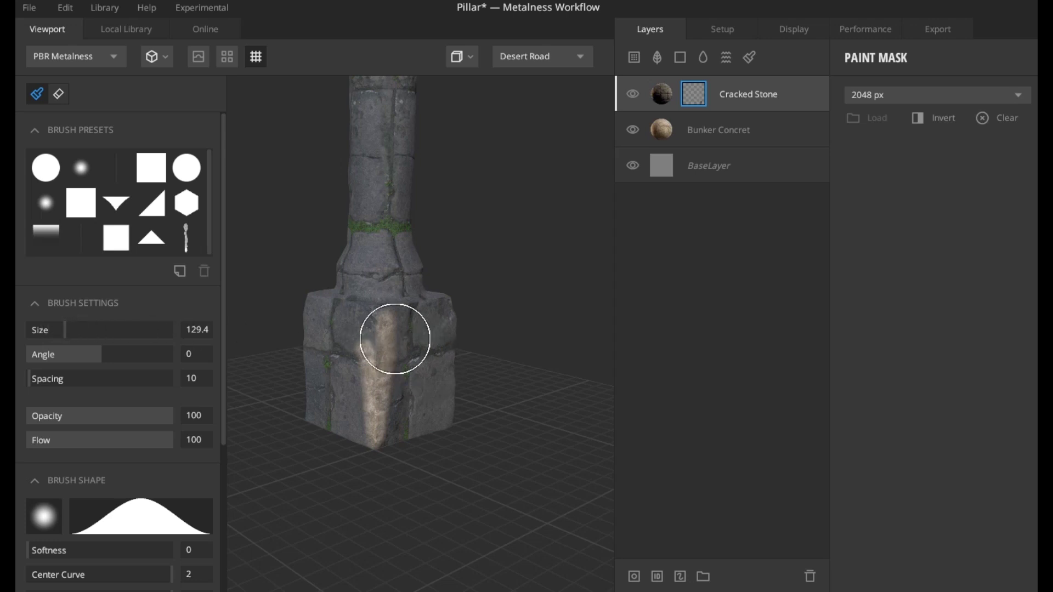
mouse_move(313, 321)
left_mouse_down()
mouse_move(432, 335)
mouse_move(404, 423)
mouse_move(334, 381)
mouse_move(379, 356)
mouse_move(307, 362)
left_mouse_up()
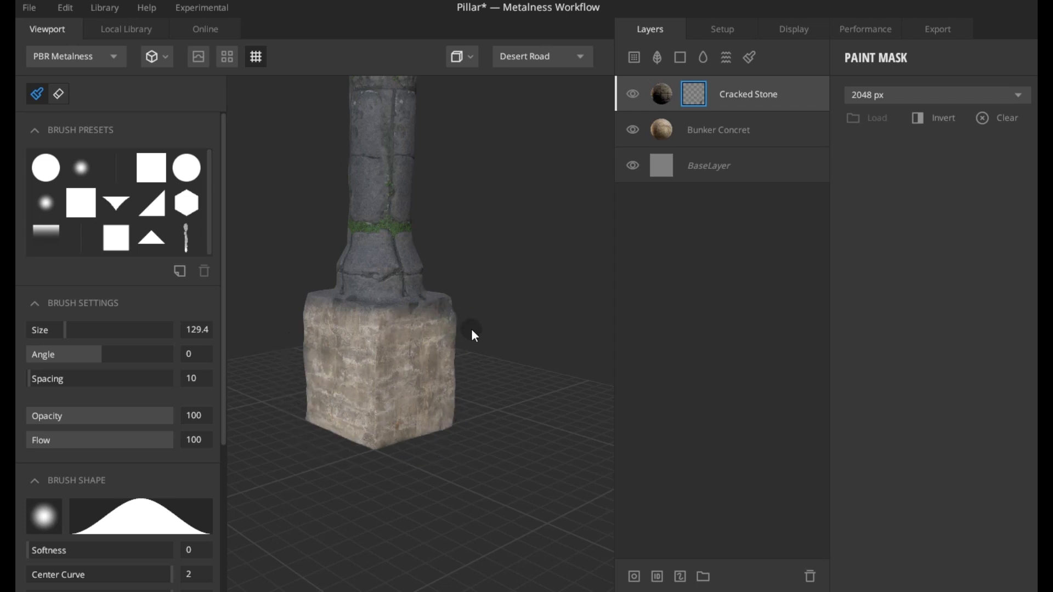
left_click_drag(505, 422, 402, 430, "alt")
left_click_drag(553, 459, 170, 464, "alt")
mouse_move(352, 331)
left_mouse_down()
mouse_move(432, 319)
mouse_move(404, 400)
mouse_move(359, 357)
mouse_move(380, 384)
mouse_move(437, 414)
left_mouse_up()
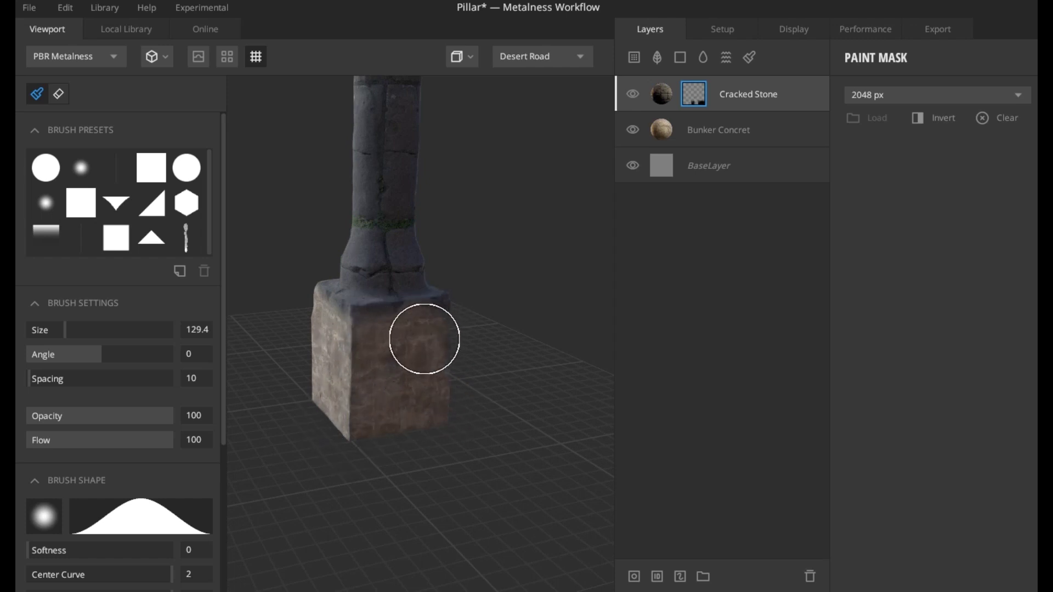
Step: Paint concrete over another base face and along the base's bottom edge and underside
left_click_drag(466, 412, 342, 390, "alt")
mouse_move(346, 329)
left_mouse_down()
mouse_move(430, 324)
mouse_move(439, 392)
mouse_move(314, 400)
mouse_move(386, 360)
mouse_move(361, 414)
mouse_move(383, 380)
mouse_move(352, 417)
left_mouse_up()
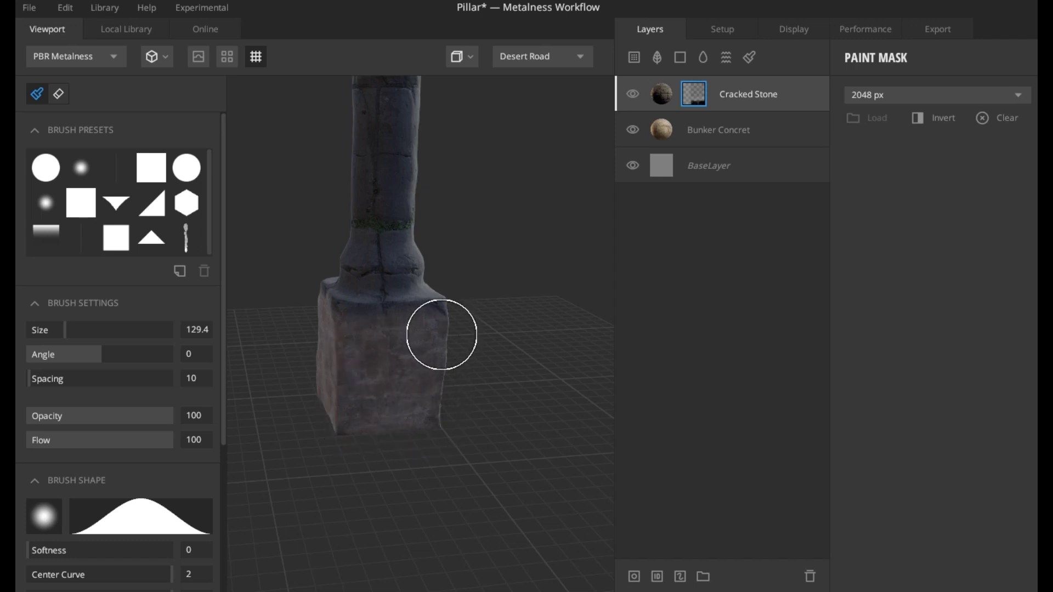
mouse_move(404, 335)
left_mouse_down()
mouse_move(353, 341)
mouse_move(444, 322)
mouse_move(410, 409)
left_mouse_up()
left_click_drag(497, 438, 259, 432, "alt")
left_click_drag(446, 439, 468, 262, "alt")
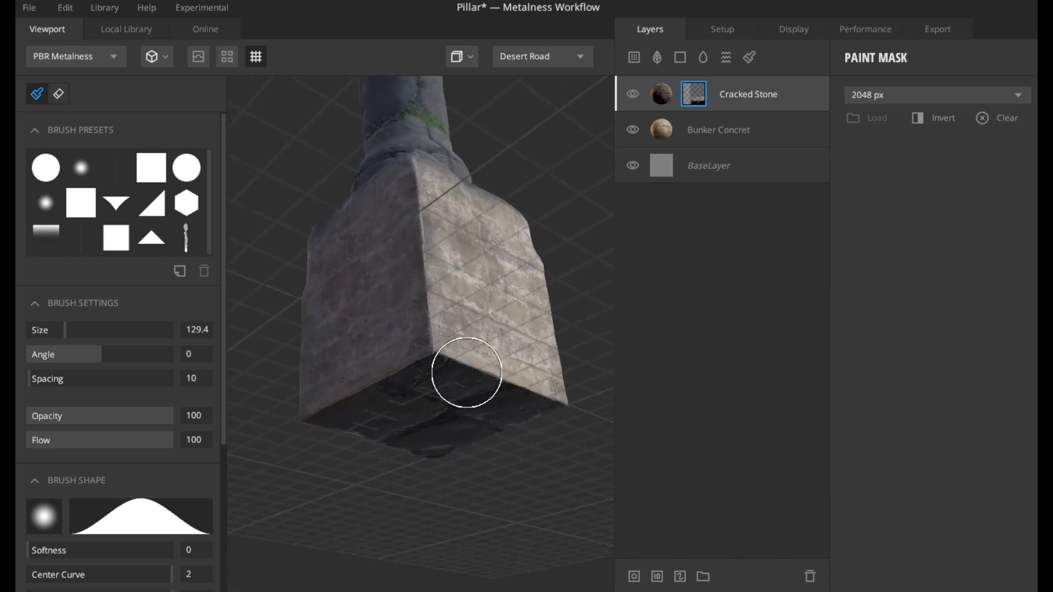
left_click_drag(435, 369, 329, 437)
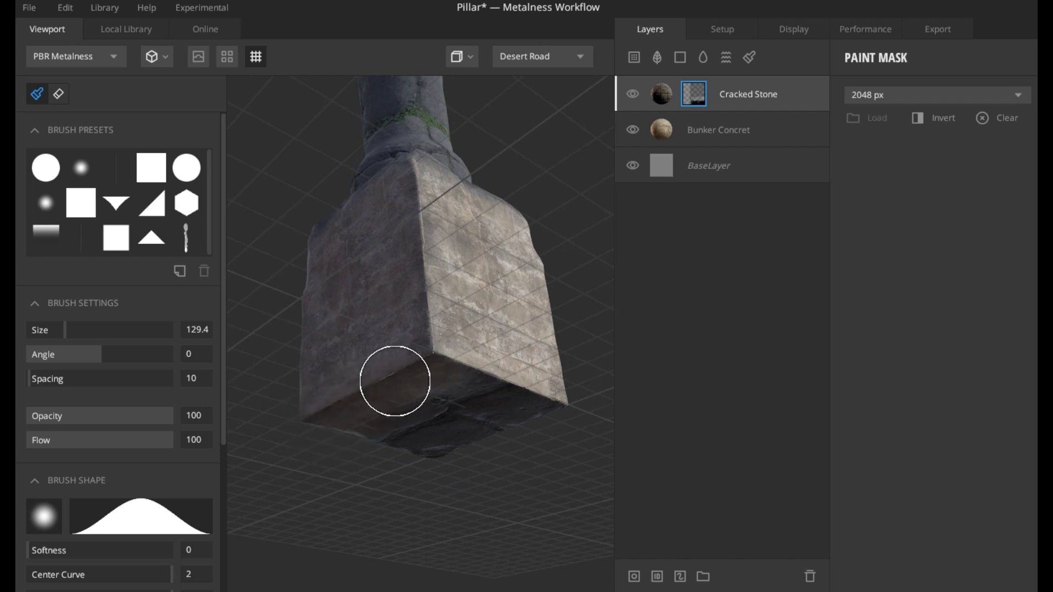
mouse_move(384, 444)
left_mouse_down()
mouse_move(434, 415)
mouse_move(505, 423)
mouse_move(404, 459)
left_mouse_up()
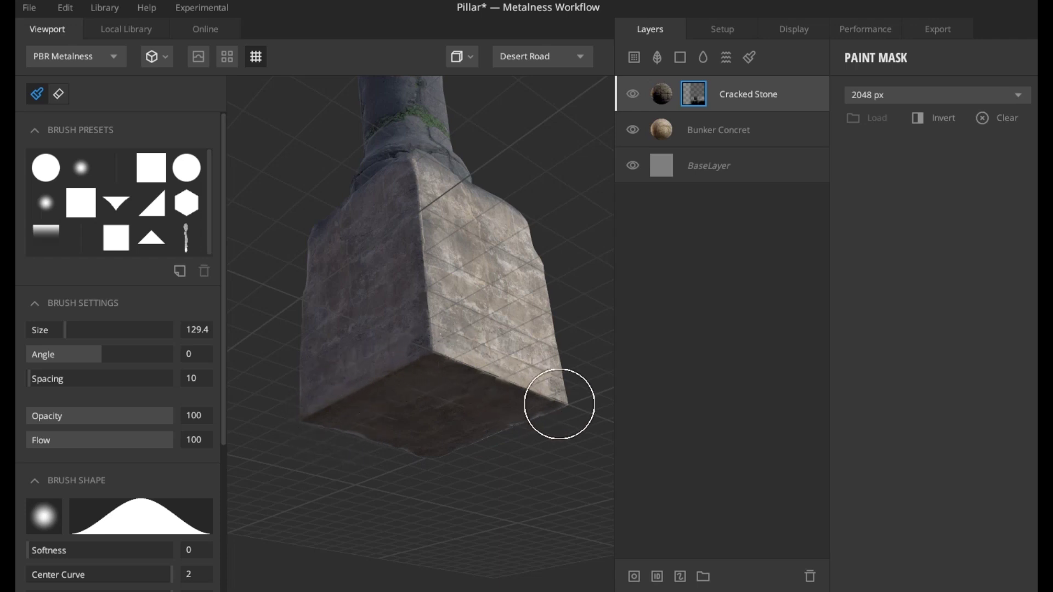
Step: Paint concrete across the rest of the base's underside, then reduce brush size to about 30
left_click_drag(554, 468, 272, 447, "alt")
left_click_drag(446, 374, 373, 387, "alt")
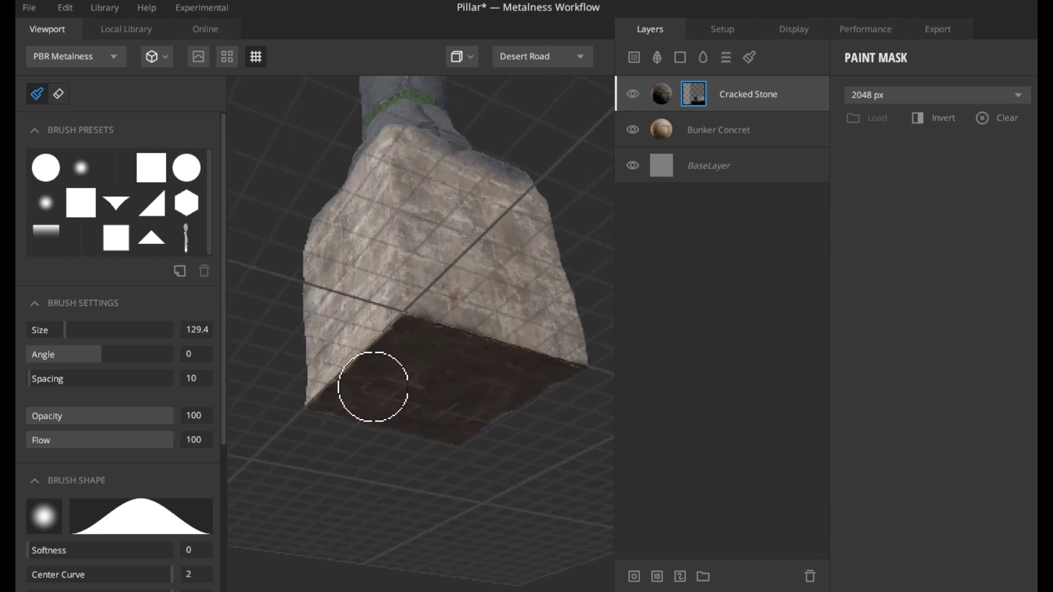
mouse_move(583, 381)
middle_mouse_down()
mouse_move(514, 432)
mouse_move(295, 364)
middle_mouse_up()
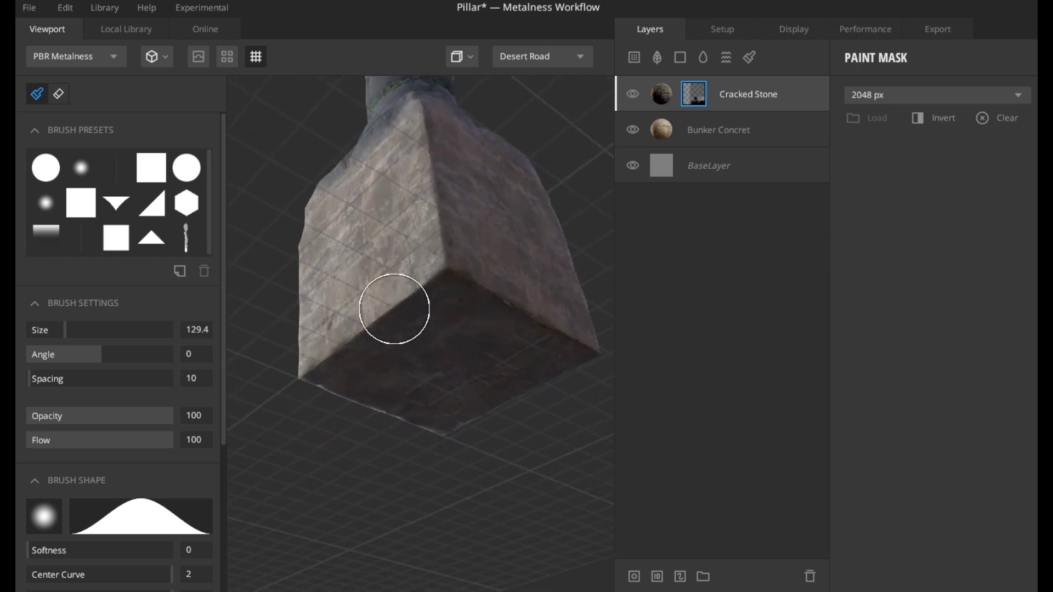
mouse_move(572, 388)
middle_mouse_down()
mouse_move(417, 381)
mouse_move(397, 390)
mouse_move(426, 337)
middle_mouse_up()
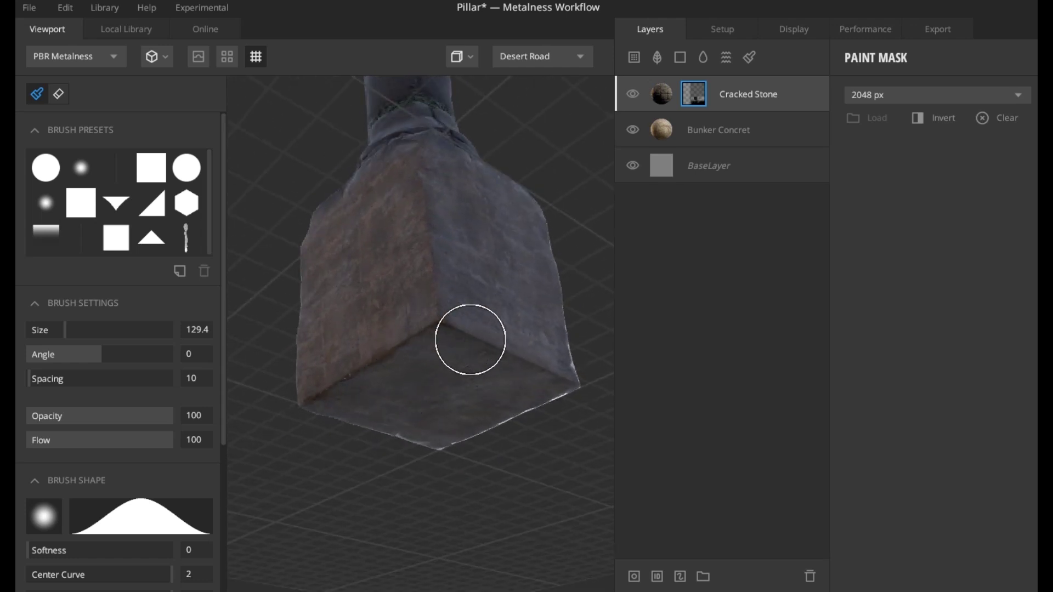
mouse_move(560, 333)
middle_mouse_down()
mouse_move(480, 472)
mouse_move(450, 358)
mouse_move(423, 382)
mouse_move(583, 410)
middle_mouse_up()
mouse_move(365, 276)
middle_mouse_down()
mouse_move(435, 271)
mouse_move(453, 318)
mouse_move(478, 207)
mouse_move(470, 434)
mouse_move(468, 372)
middle_mouse_up()
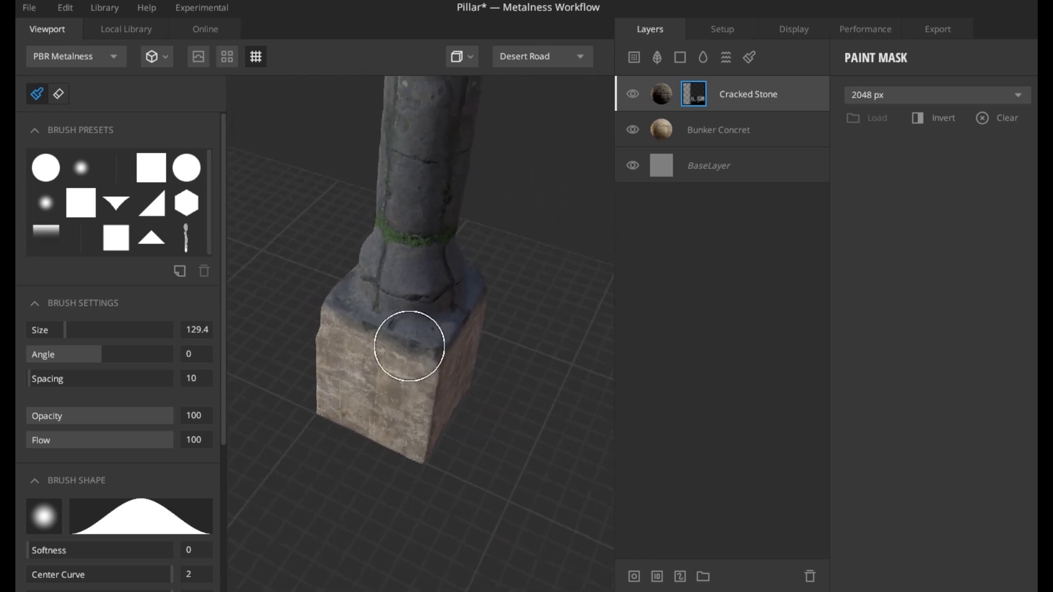
left_click_drag(45, 327, 37, 332)
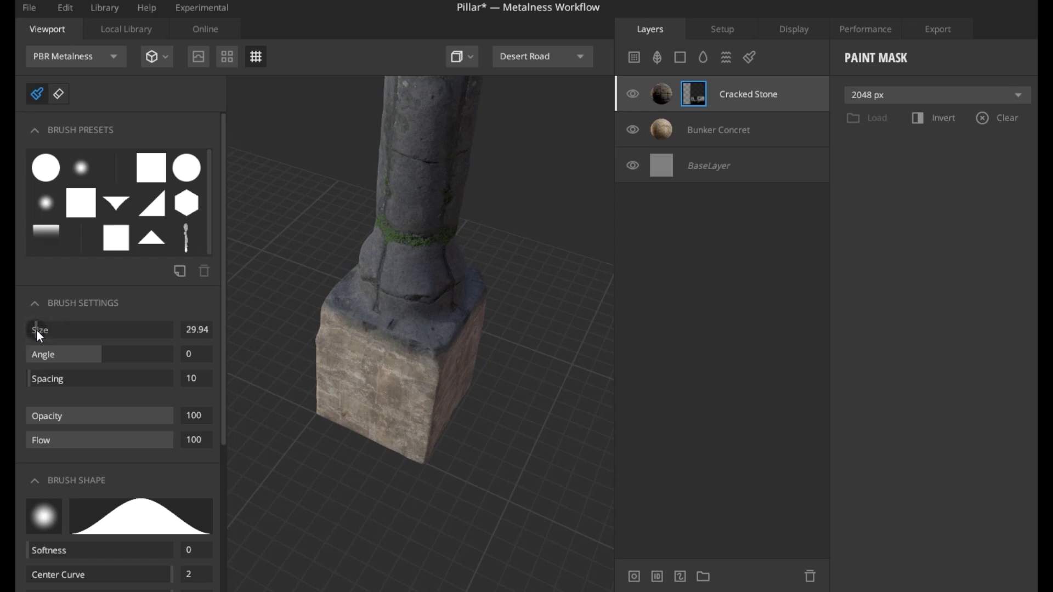
Step: Paint out the stone on the base's remaining sides and its top ledge around the column
mouse_move(432, 328)
left_mouse_down()
mouse_move(405, 334)
mouse_move(350, 283)
mouse_move(351, 311)
mouse_move(395, 331)
mouse_move(445, 320)
mouse_move(430, 343)
mouse_move(383, 332)
mouse_move(338, 297)
left_mouse_up()
left_click_drag(447, 343, 486, 300)
left_click_drag(464, 364, 131, 380, "alt")
left_click_drag(451, 395, 362, 400, "alt")
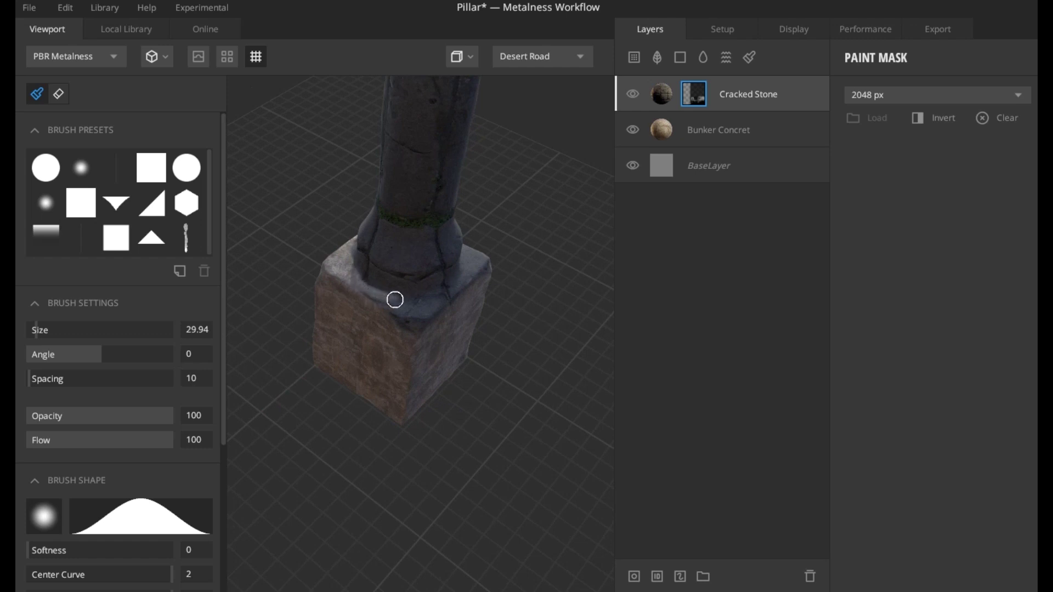
mouse_move(447, 280)
left_mouse_down()
mouse_move(409, 331)
mouse_move(383, 306)
mouse_move(434, 296)
mouse_move(373, 313)
mouse_move(412, 334)
mouse_move(484, 264)
mouse_move(424, 326)
left_mouse_up()
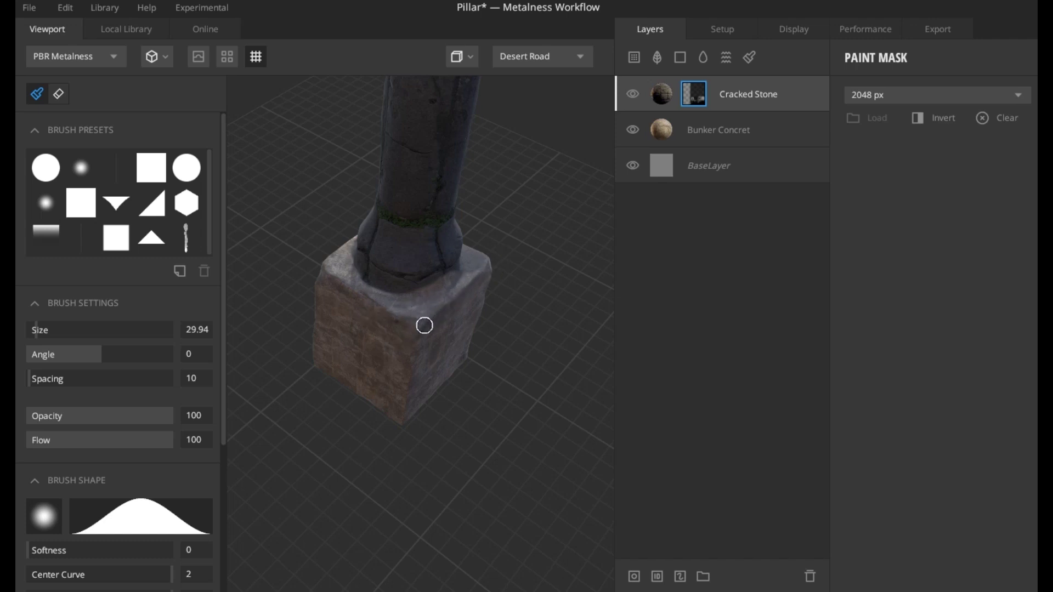
left_click_drag(454, 359, 218, 378, "alt")
left_click_drag(404, 383, 536, 271, "alt")
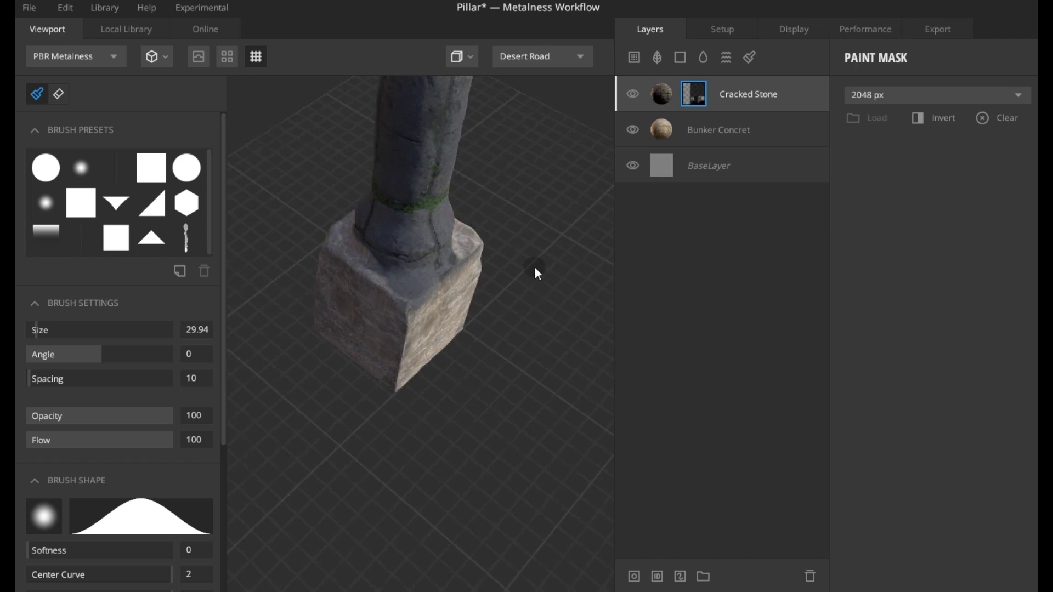
mouse_move(421, 273)
left_mouse_down()
mouse_move(376, 274)
mouse_move(435, 275)
mouse_move(427, 285)
left_mouse_up()
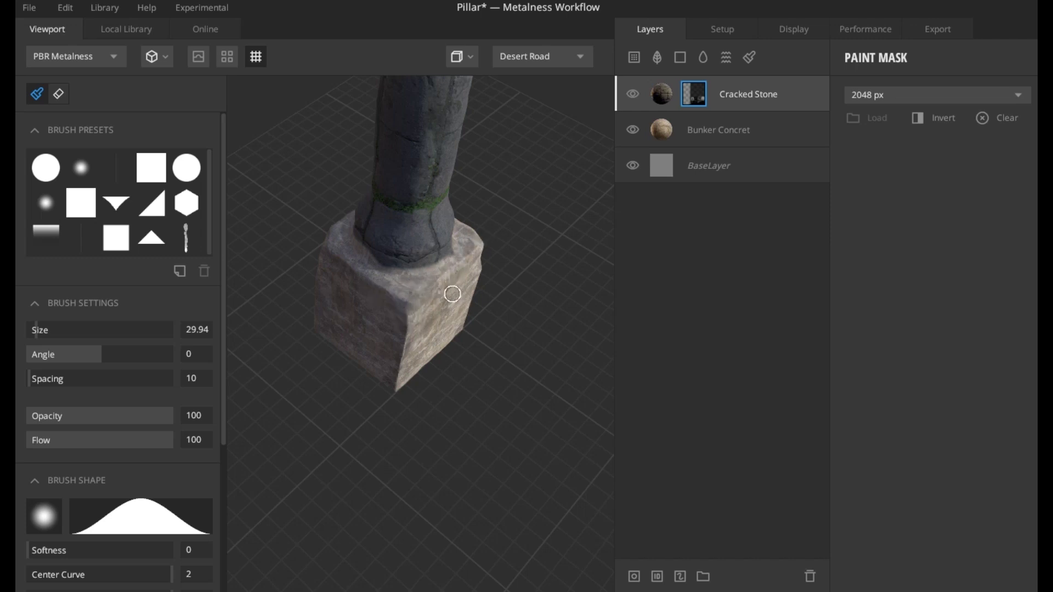
left_click_drag(451, 301, 302, 286, "alt")
left_click_drag(458, 323, 354, 344, "alt")
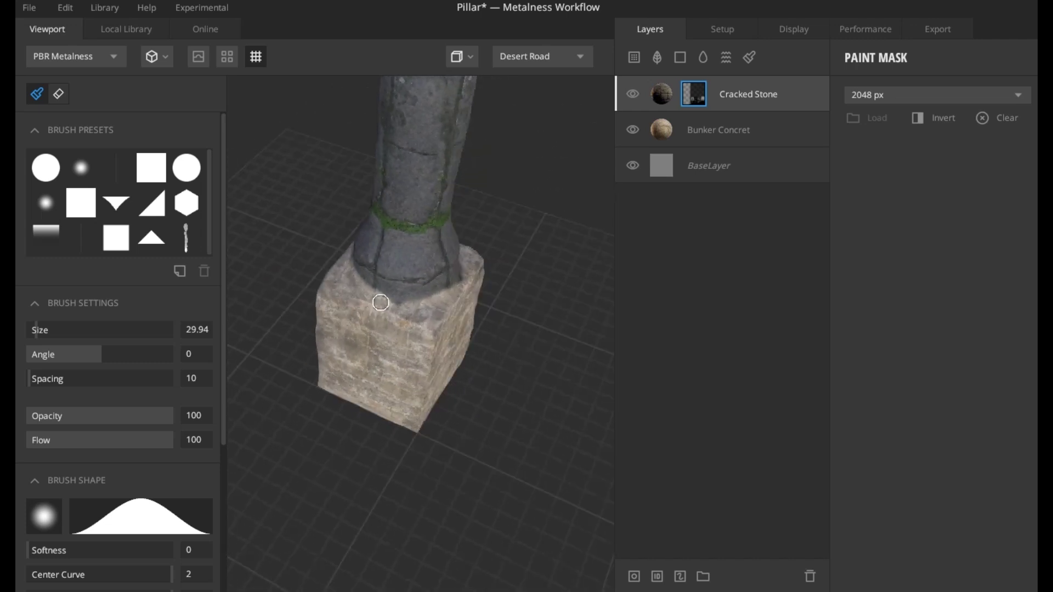
left_click_drag(494, 364, 351, 416, "alt")
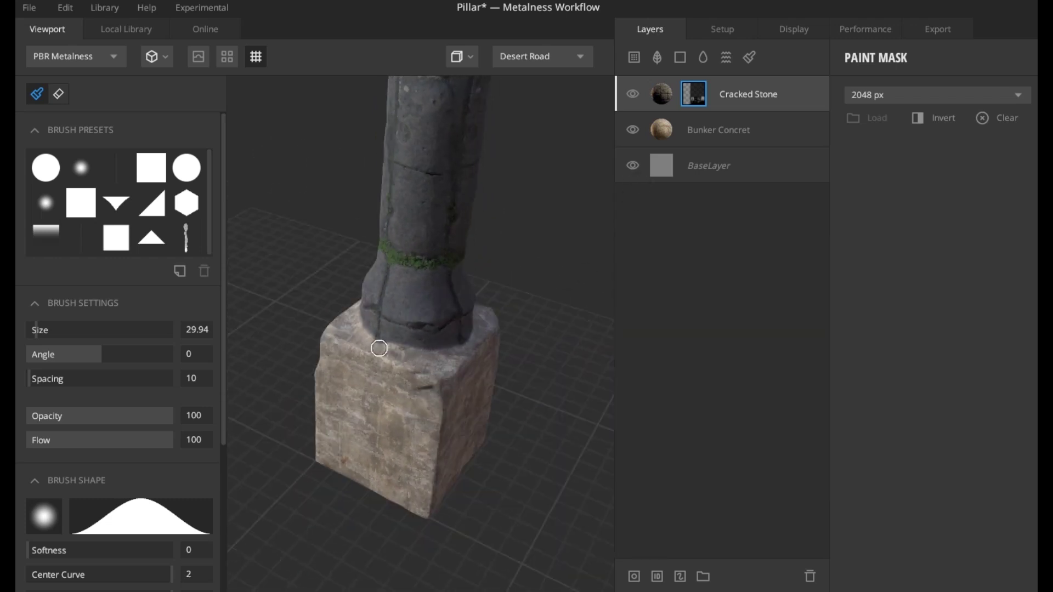
Step: Tint the Bunker Concrete layer's albedo dark grey 2D2D2D to match the stone column
left_click(664, 127)
left_click(1005, 487)
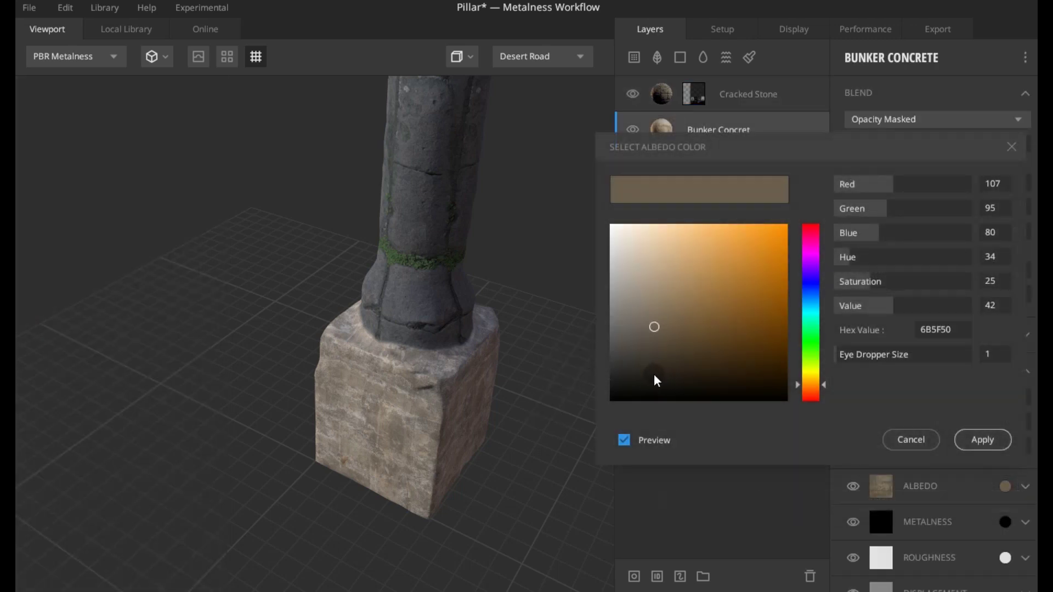
left_click_drag(621, 361, 604, 369)
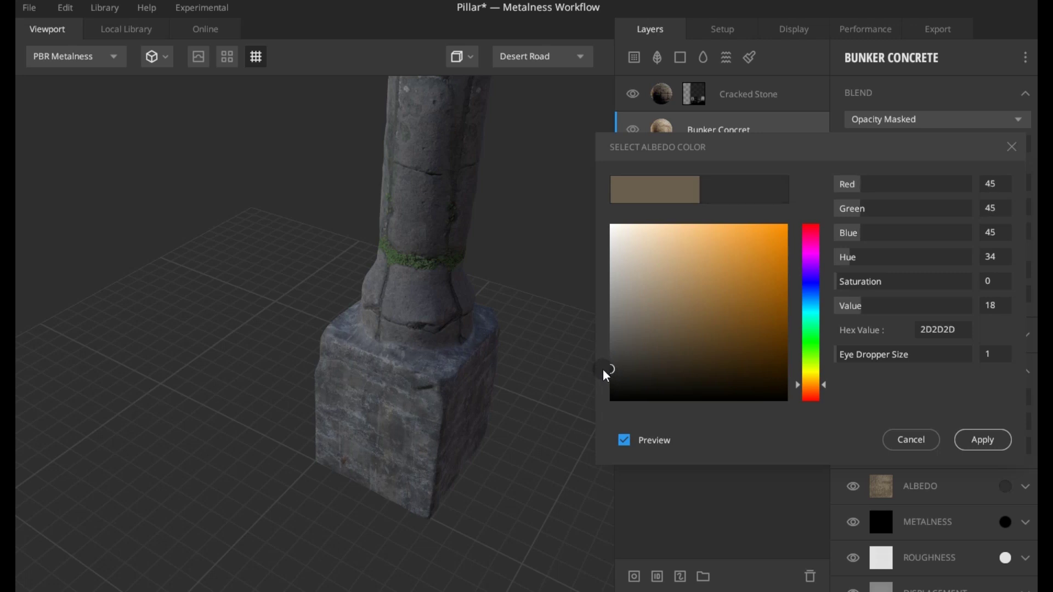
left_click(981, 439)
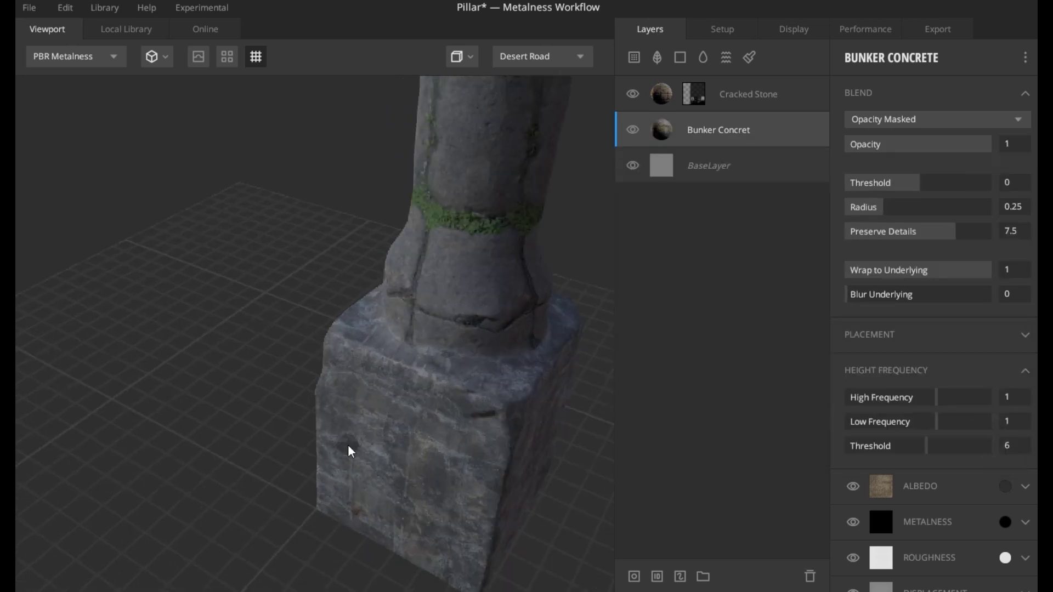
scroll(349, 446, "down", 3)
left_click_drag(353, 459, 834, 433, "alt")
middle_click_drag(377, 382, 355, 492, "alt")
left_click(657, 91)
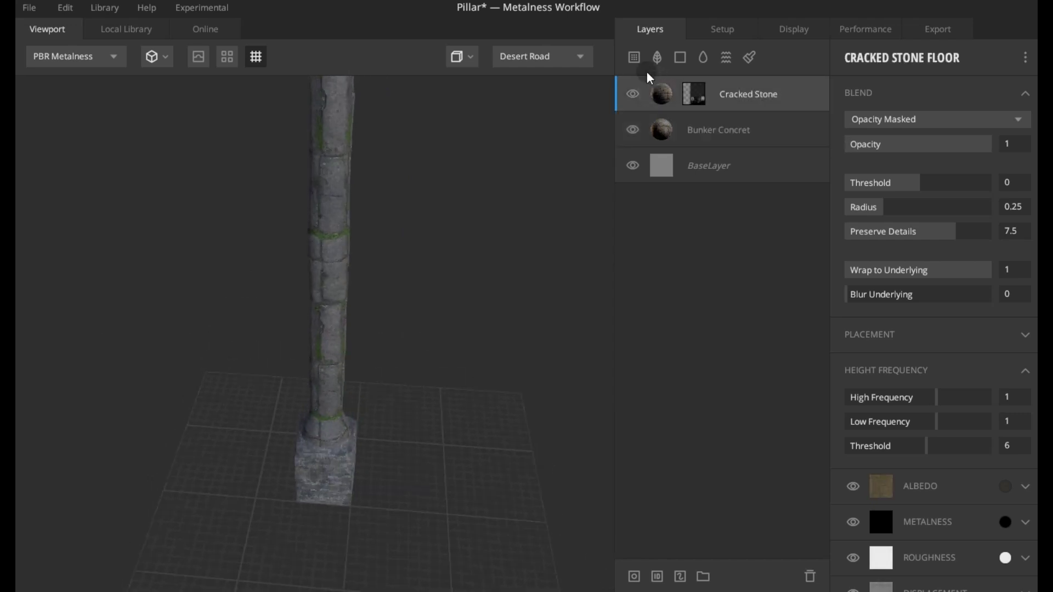
Step: Add Soil Cracked 2x2 M from the local Soil library as the top layer
left_click(639, 63)
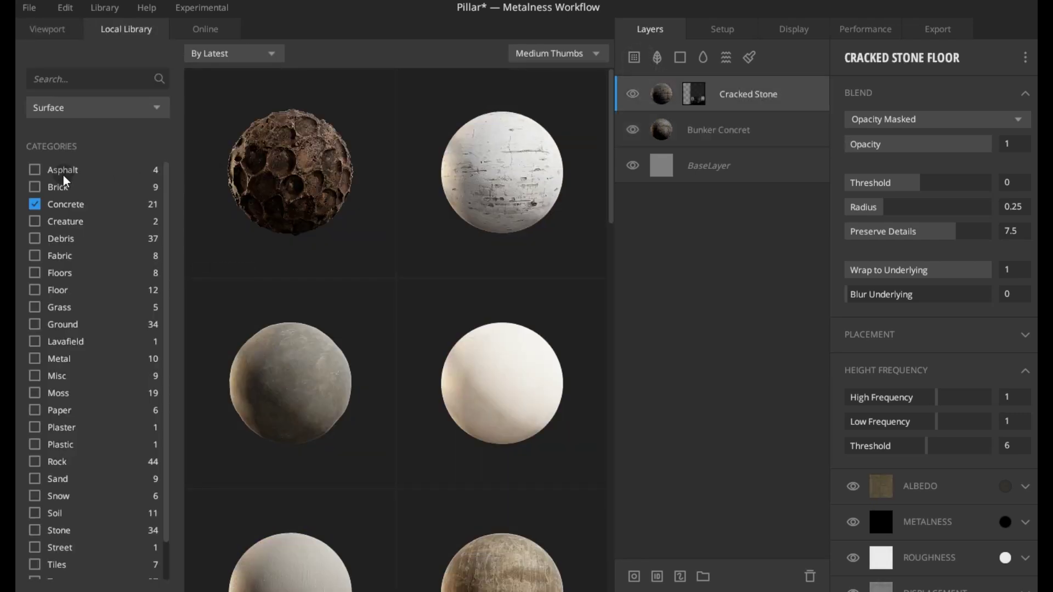
left_click(34, 204)
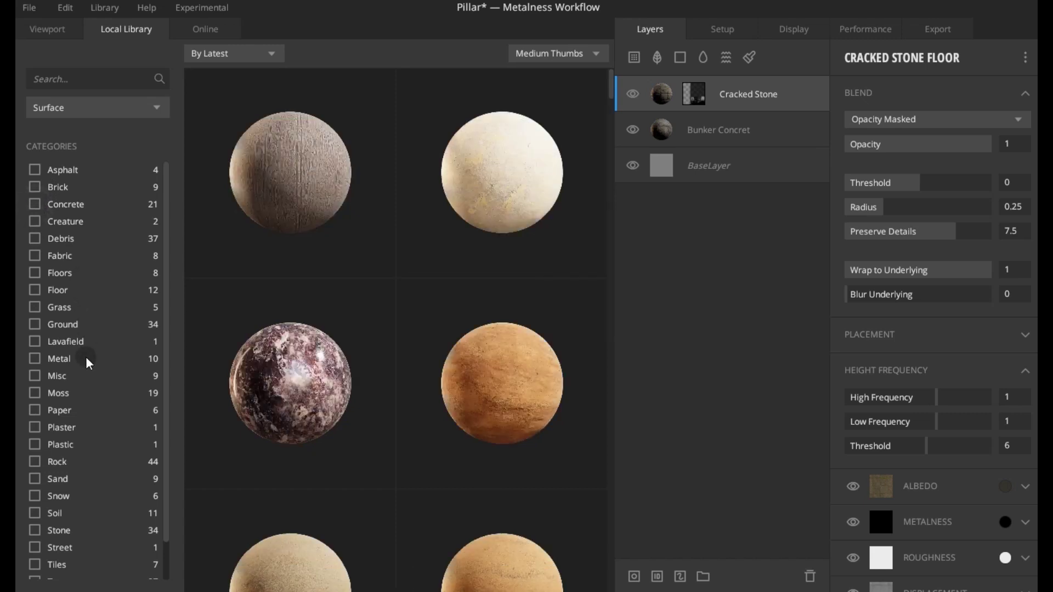
left_click(36, 512)
scroll(367, 462, "down", 3)
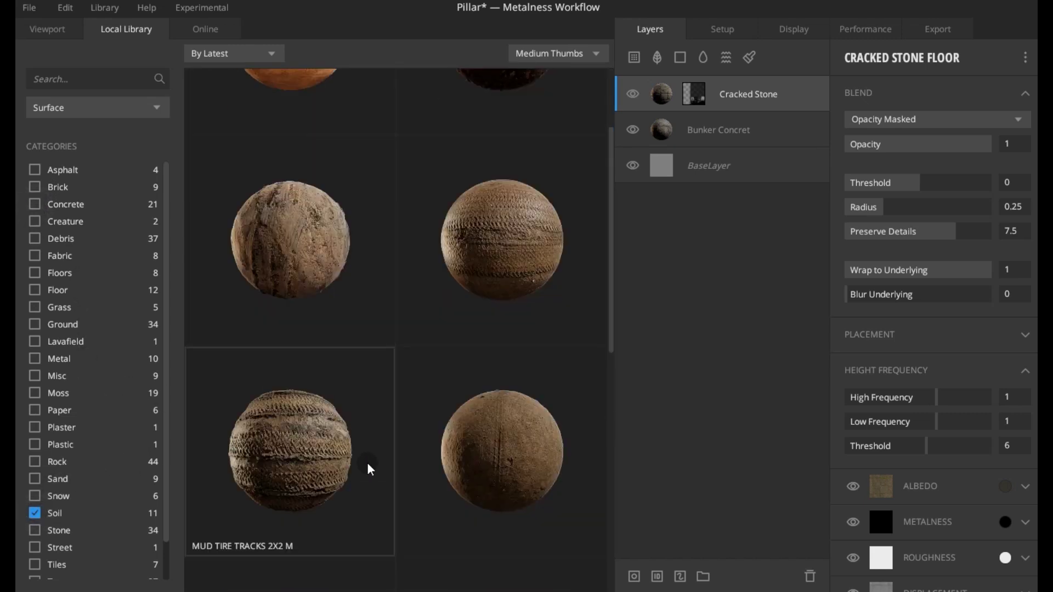
scroll(367, 462, "down", 3)
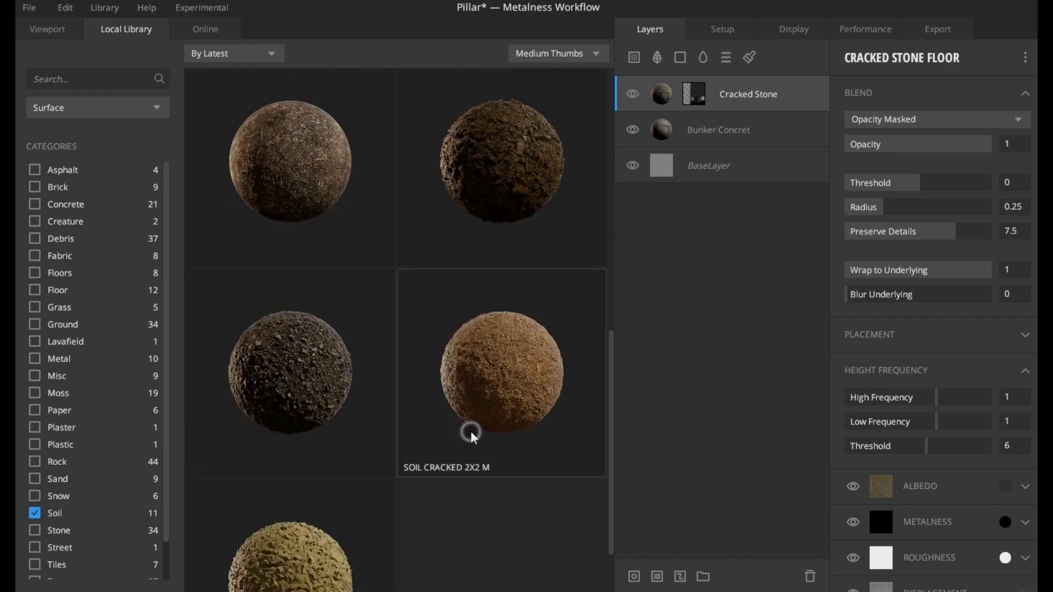
left_click(470, 430)
left_click_drag(429, 456, 271, 379)
left_click(914, 120)
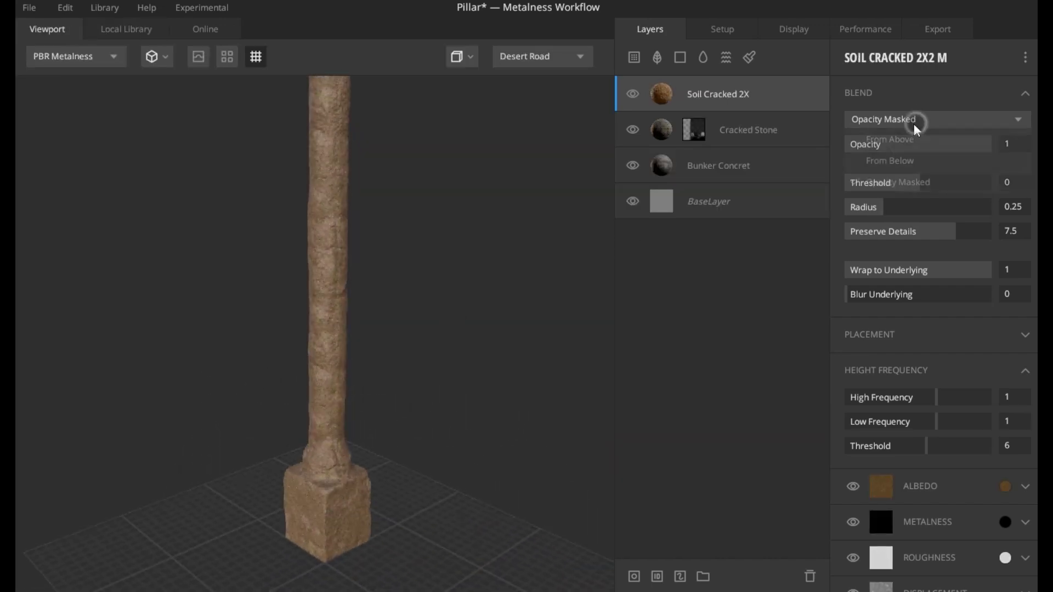
Step: Blend the soil From Below at threshold -0.249 and pick a darker, muted brown albedo
left_click(880, 158)
left_click_drag(876, 205, 859, 204)
scroll(322, 244, "up", 3)
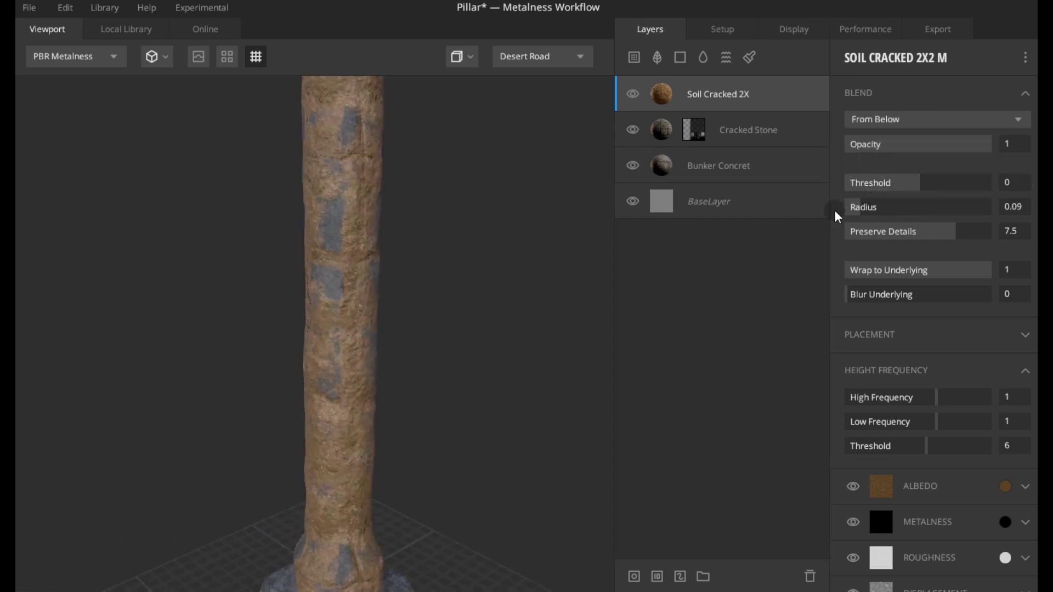
left_click_drag(916, 179, 912, 182)
left_click_drag(856, 205, 909, 186)
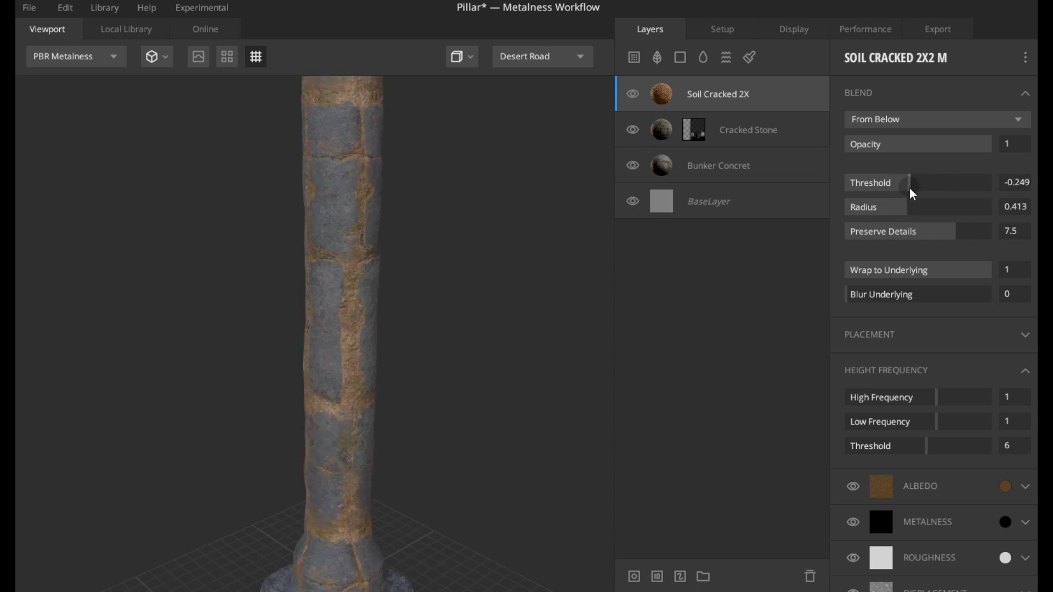
left_click(1003, 486)
mouse_move(682, 349)
left_mouse_down()
mouse_move(697, 350)
mouse_move(686, 340)
left_mouse_up()
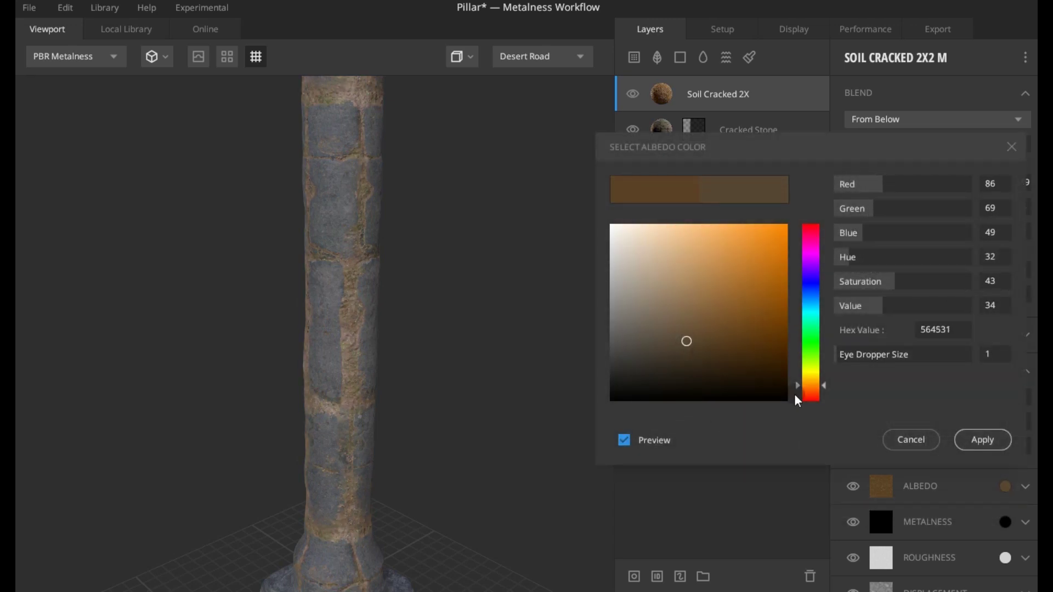
Step: Apply the darker brown soil colour and raise its roughness contrast to 1.821
left_click(987, 441)
left_click(959, 540)
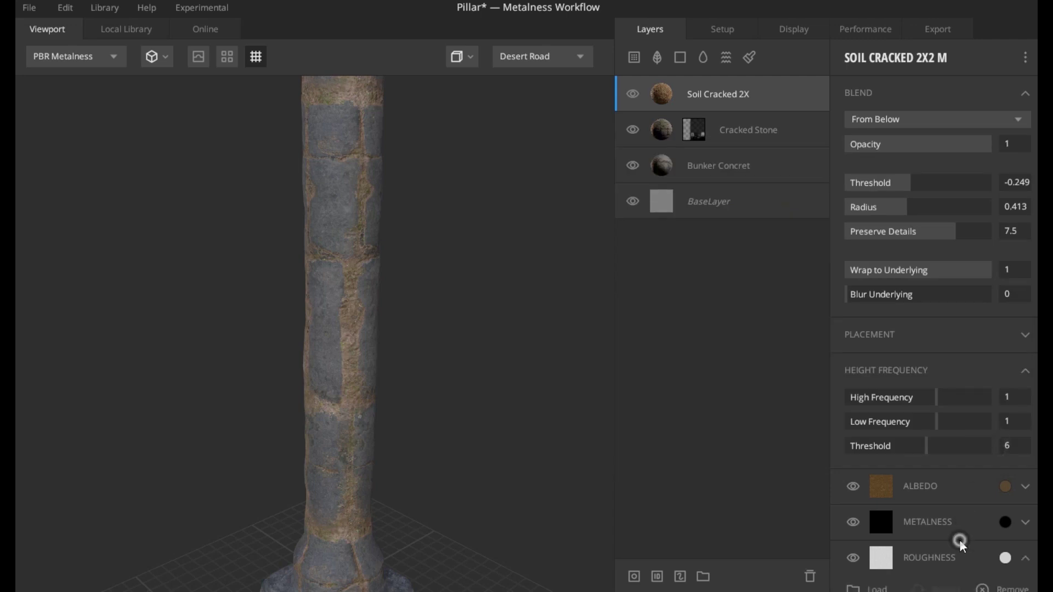
scroll(959, 539, "down", 3)
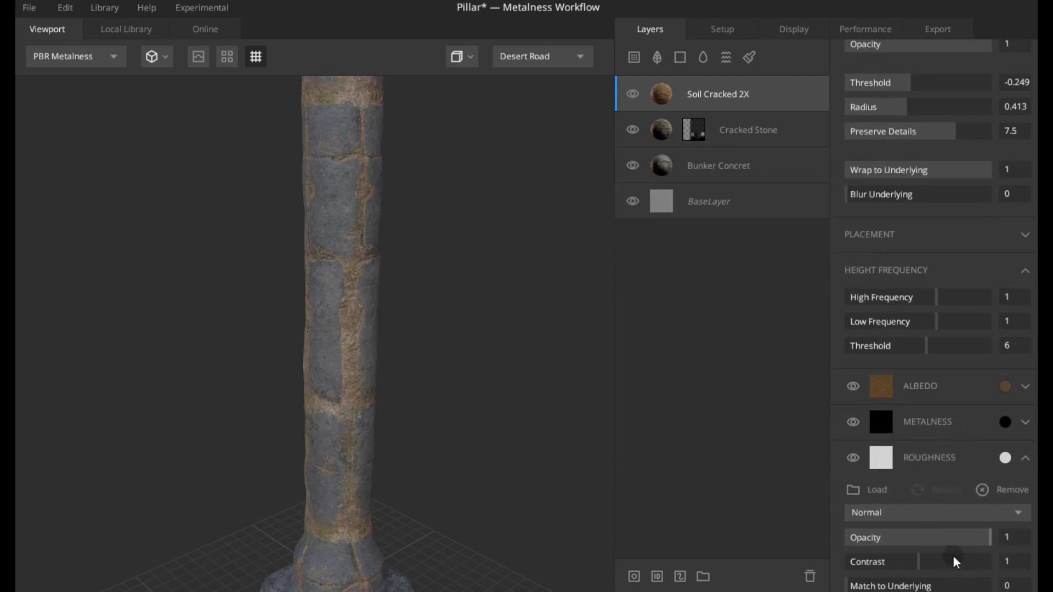
left_click_drag(919, 533, 977, 533)
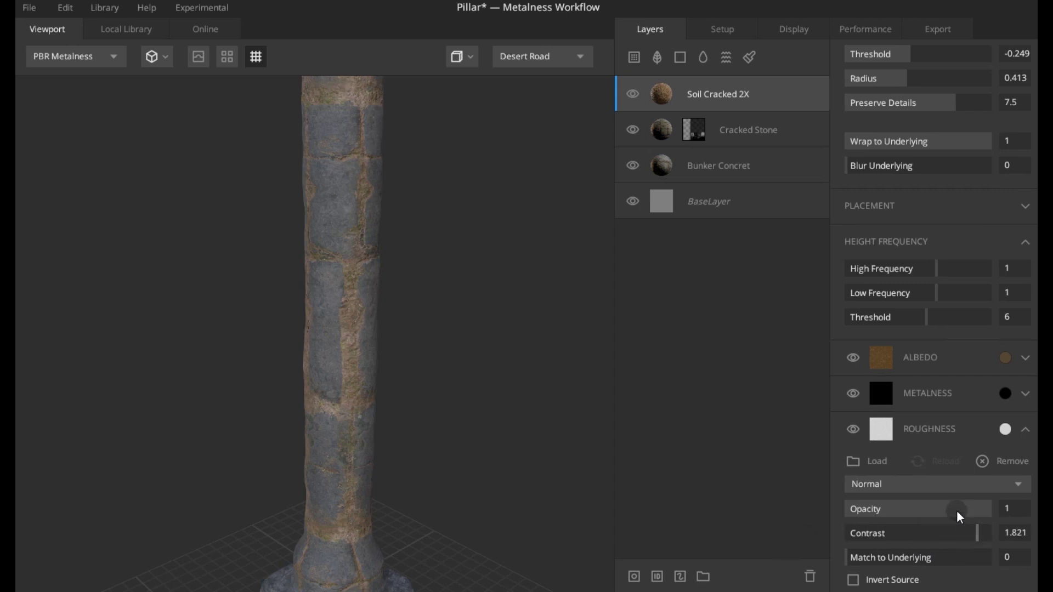
Step: Set the soil's height frequencies to High 1.692 and Low 2.328, then select Cracked Stone
left_click(937, 439)
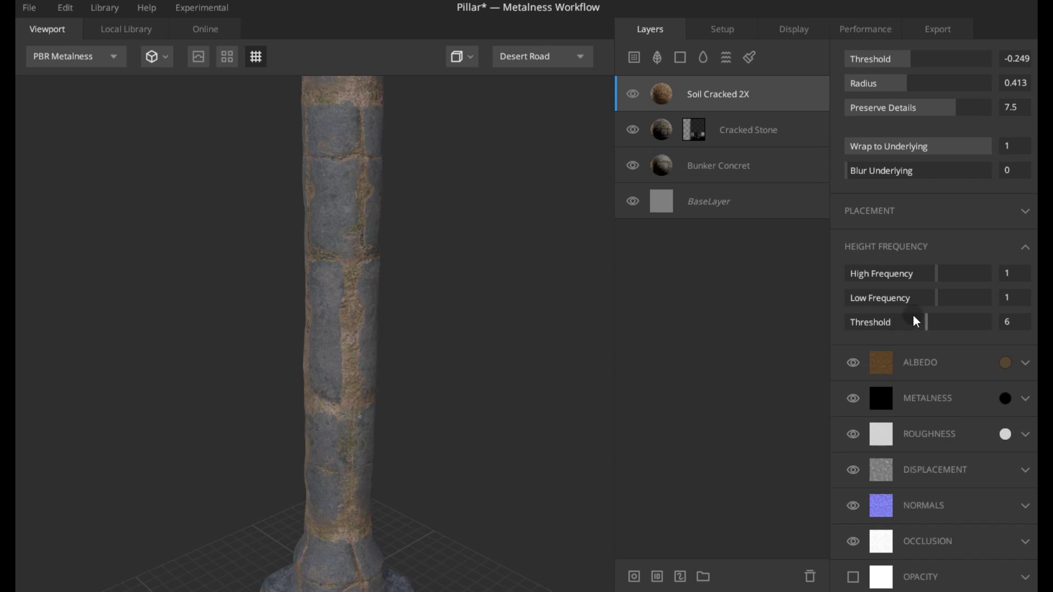
left_click_drag(954, 299, 949, 275)
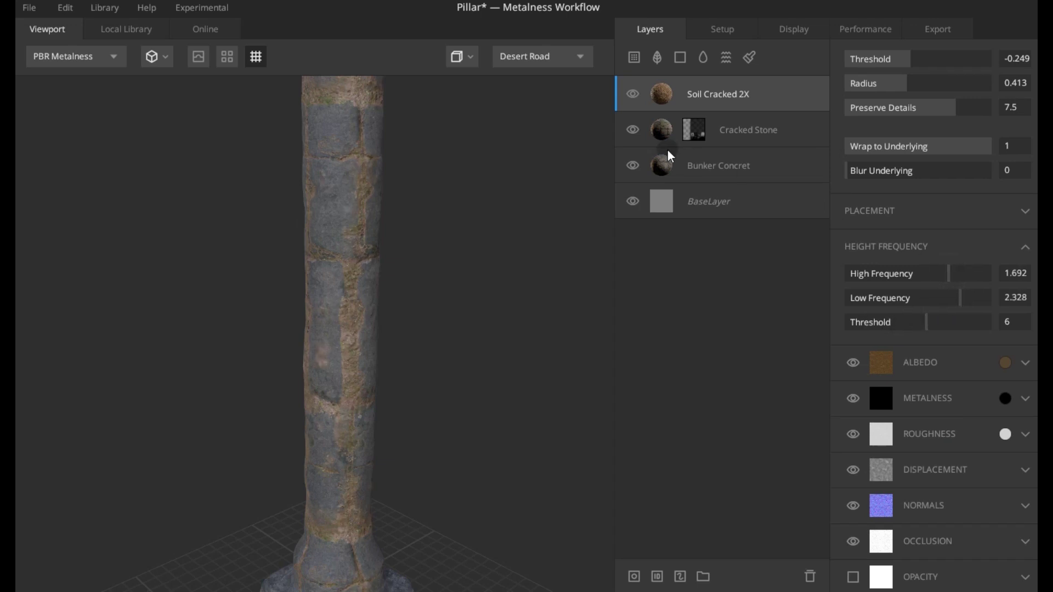
left_click(667, 127)
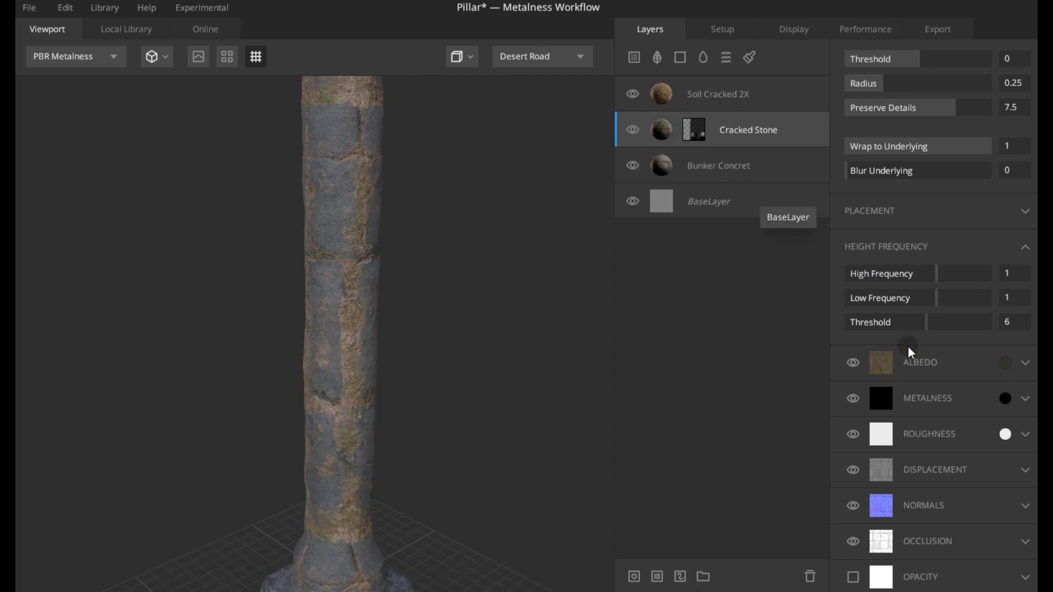
Step: Raise Cracked Stone's High Frequency to 2.806, Low Frequency to 1.851 and threshold to 9
left_click(953, 273)
left_click_drag(945, 322, 968, 321)
left_click(969, 277)
left_click(943, 296)
left_click(952, 299)
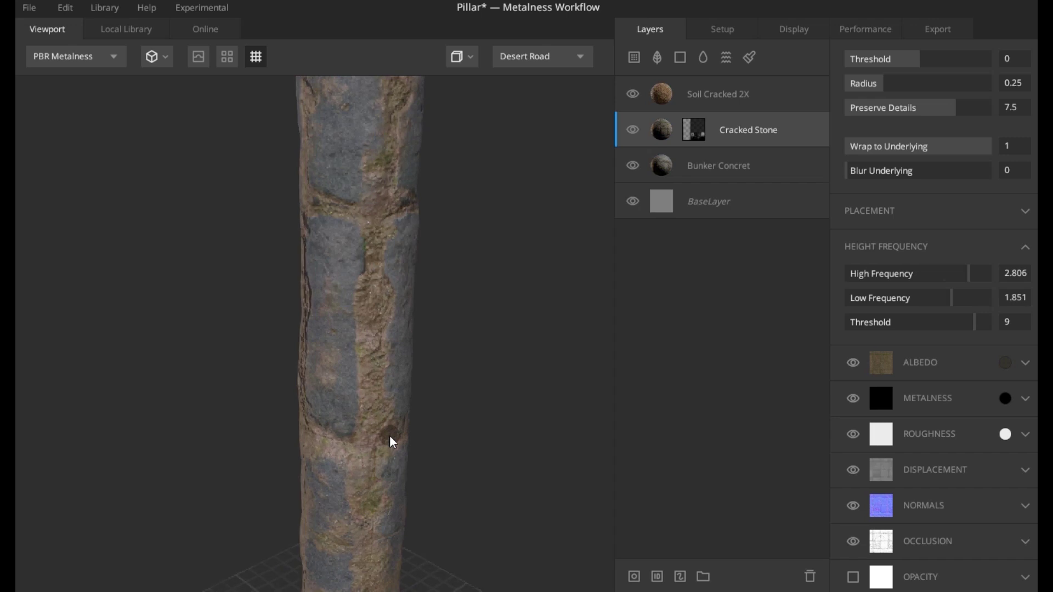
Step: Orbit the view to show the base and floor, and select the Soil Cracked 2X layer
scroll(389, 436, "down", 5)
left_click_drag(390, 435, 351, 285)
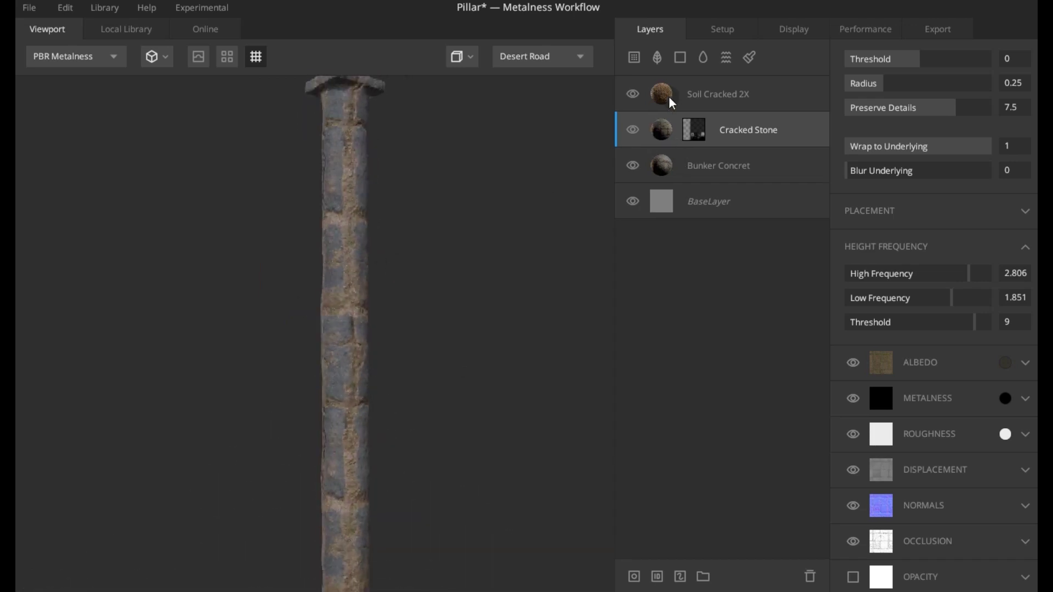
left_click(669, 97)
left_click(816, 250)
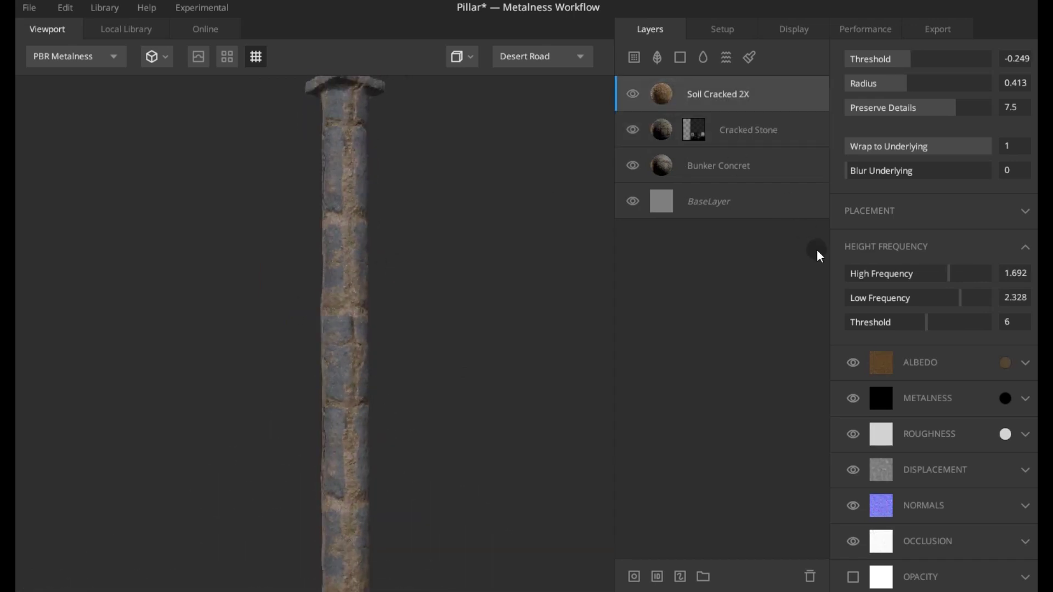
scroll(924, 202, "up", 2)
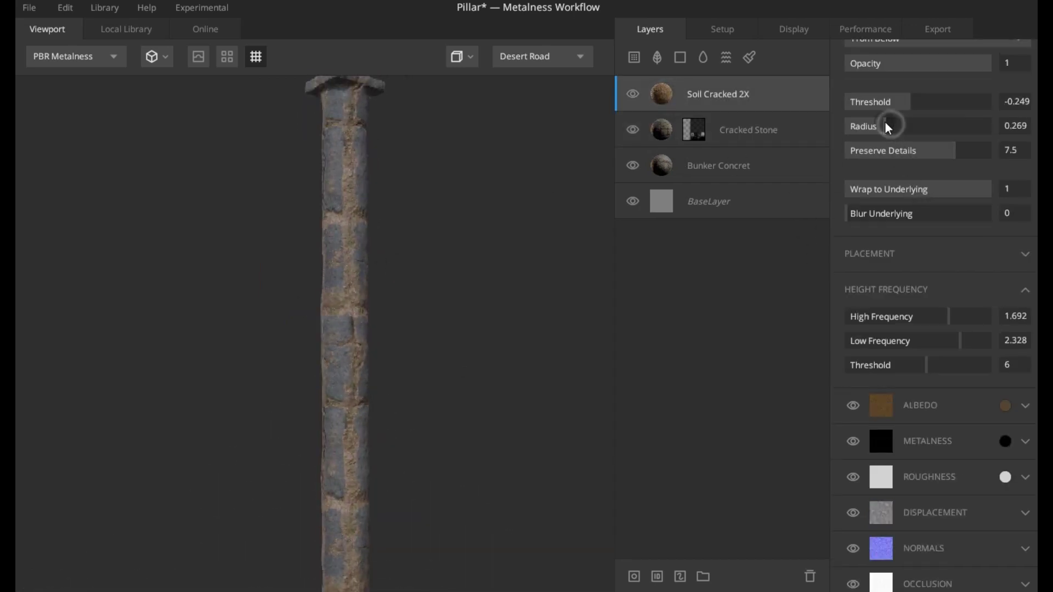